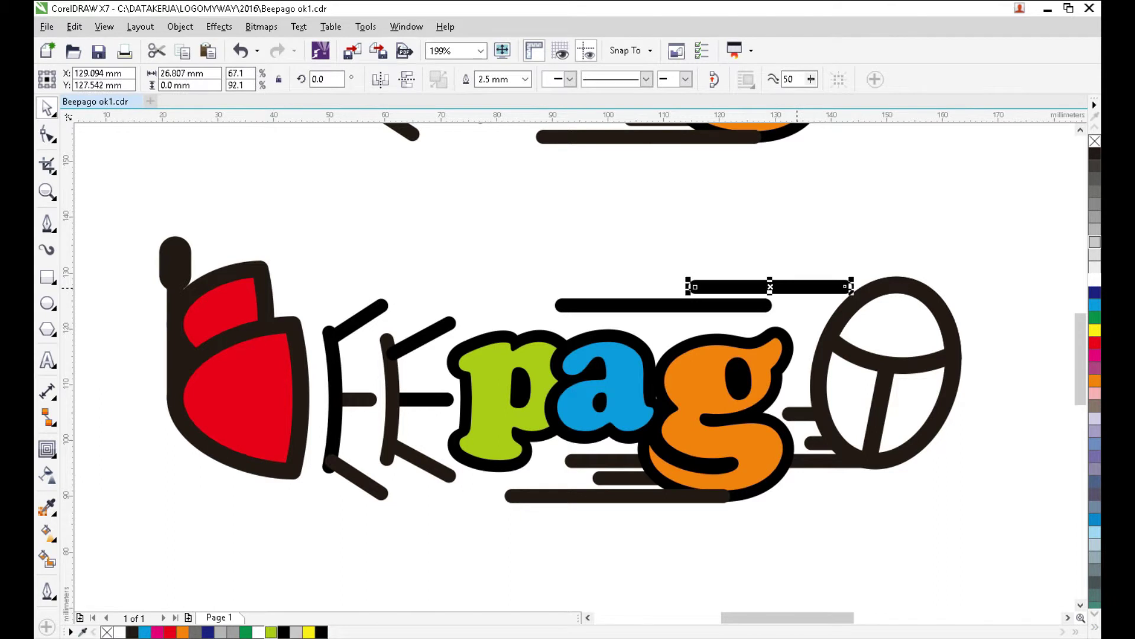
Set the outline width of the two horizontal speed lines above the letters to 1.5 mm
left_click(556, 250)
left_click_drag(514, 251, 879, 322)
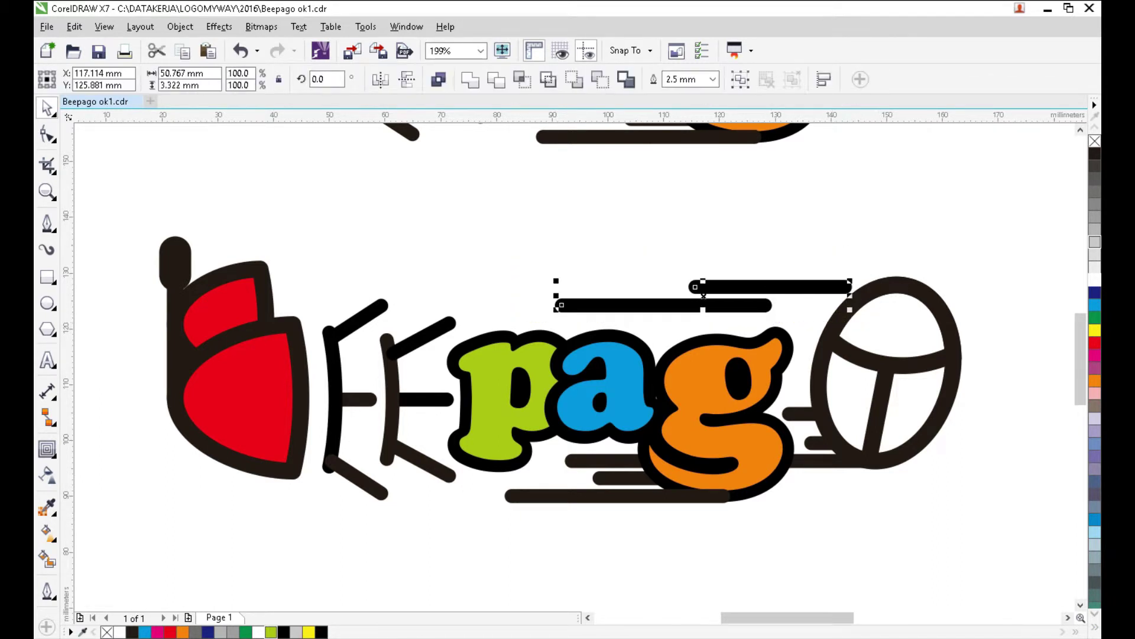
left_click(713, 79)
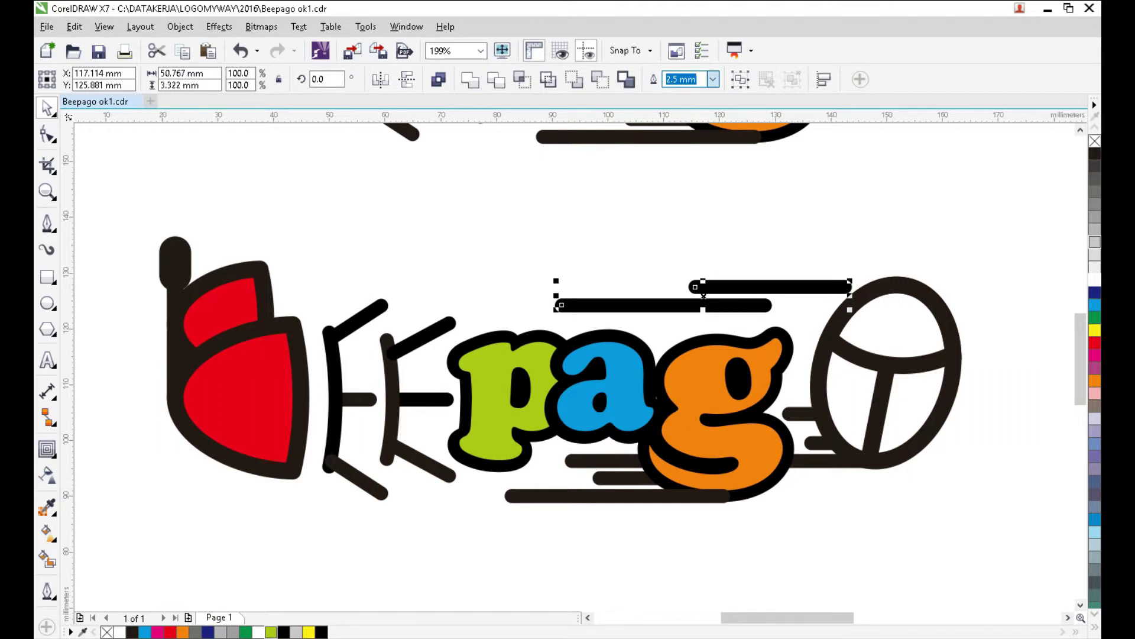
type("1.5")
key("Return")
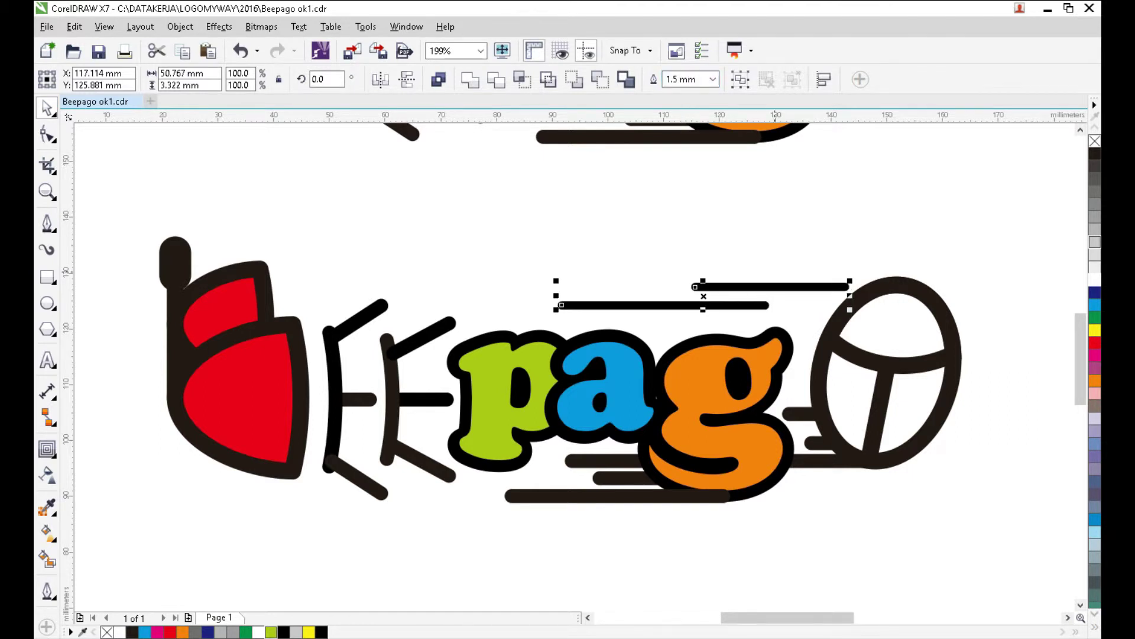
key("Escape")
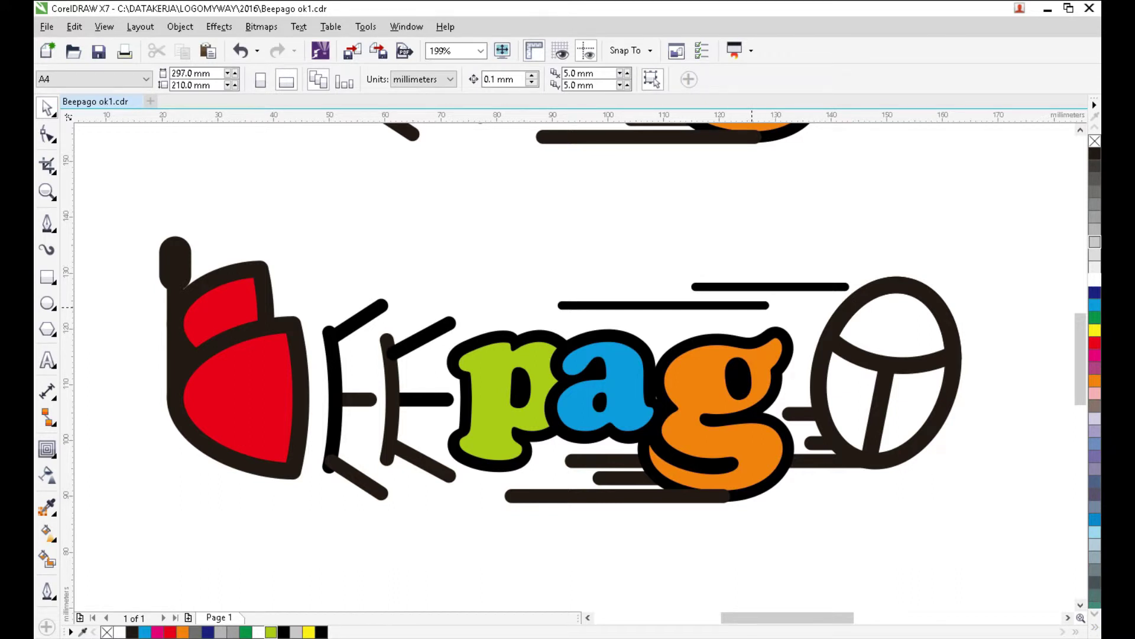
Duplicate the longer upper speed line, shorten the copy to a short dash beside the steering wheel, and shift the original slightly to the right
double_click(752, 306)
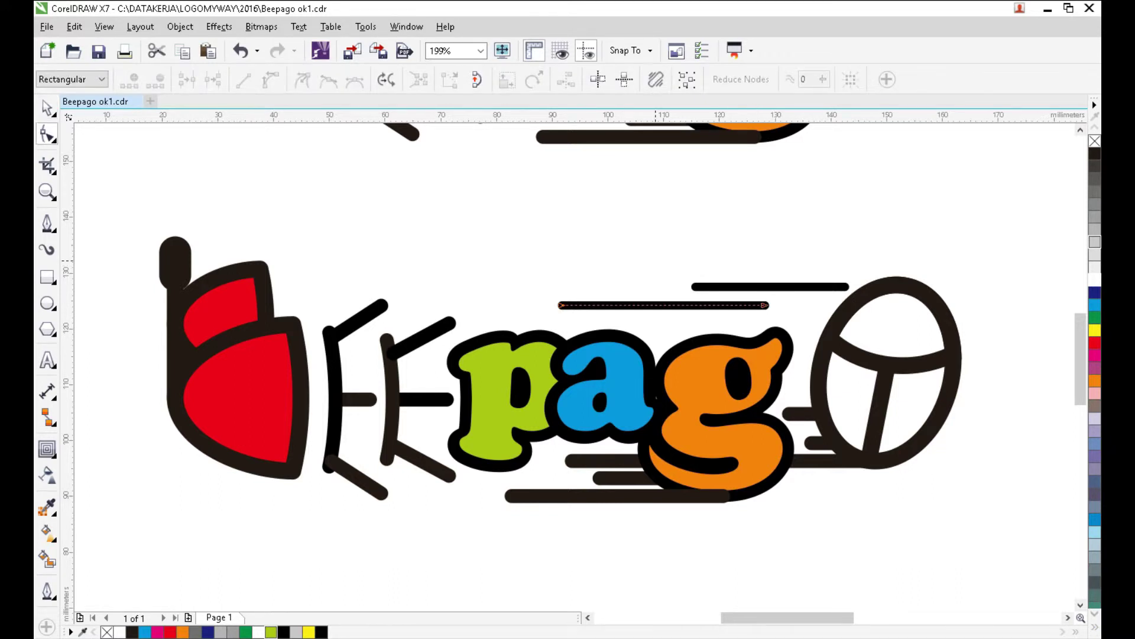
key("space")
left_click_drag(651, 308, 697, 322)
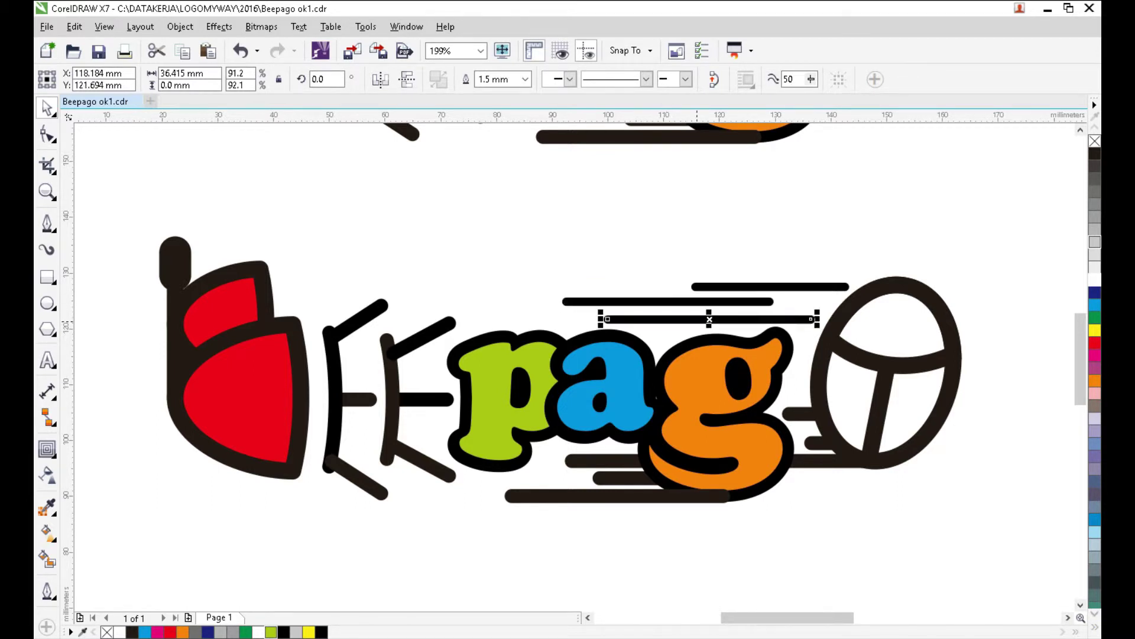
left_click_drag(600, 319, 799, 313)
left_click(798, 235)
left_click(793, 242)
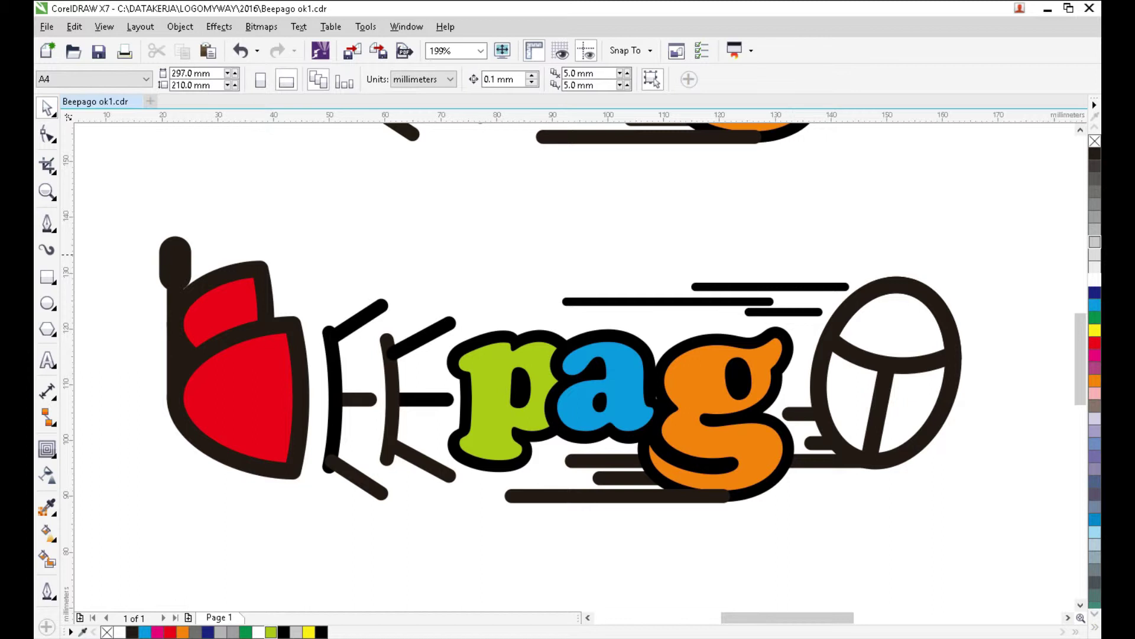
left_click_drag(767, 302, 774, 300)
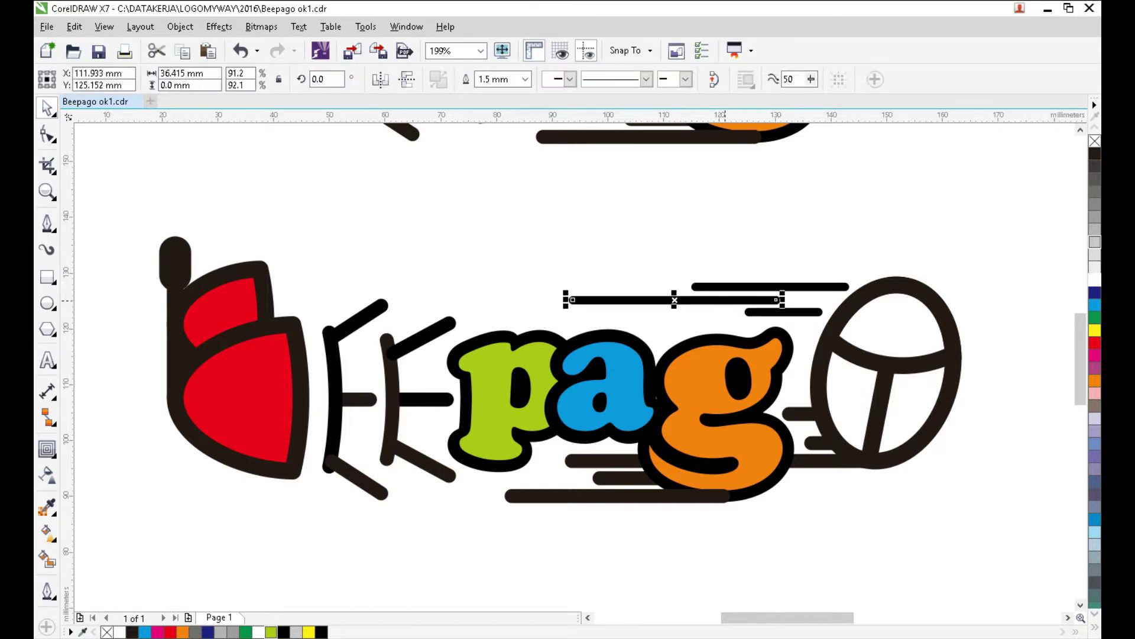
left_click(752, 228)
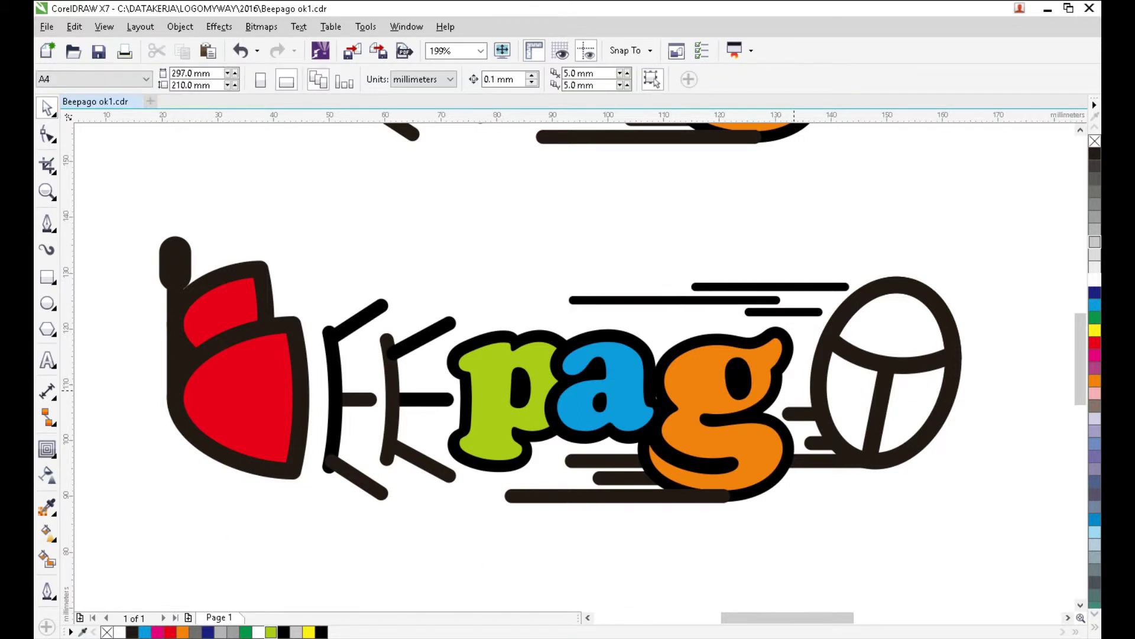
Set the outline width of the two short lines between the g and the steering wheel to 1.5 mm
left_click_drag(910, 527, 766, 390)
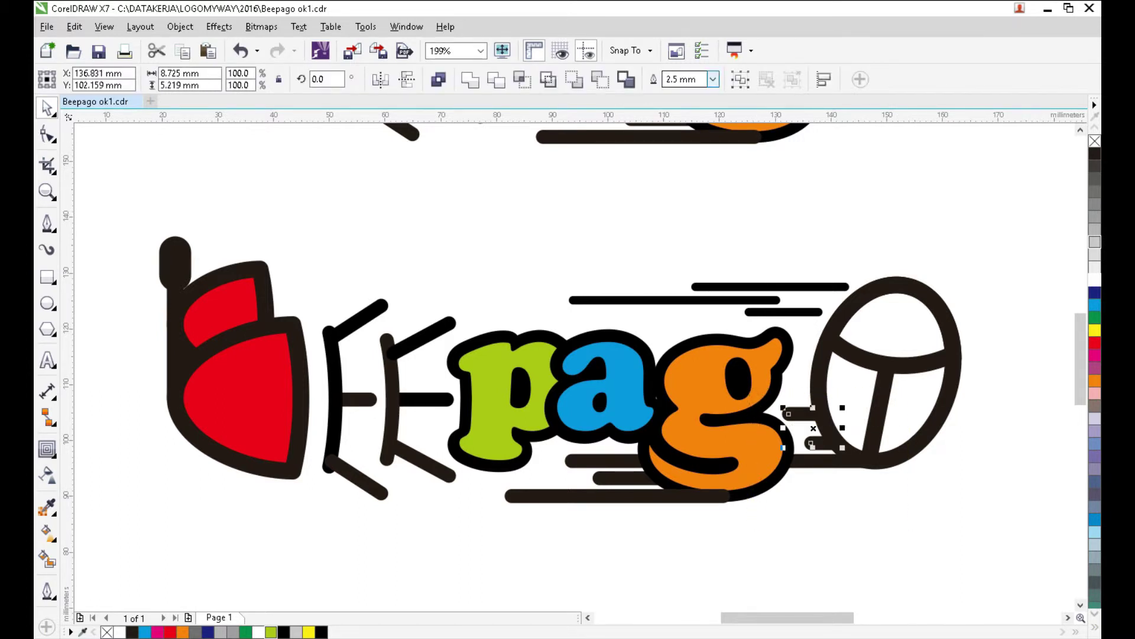
left_click(712, 79)
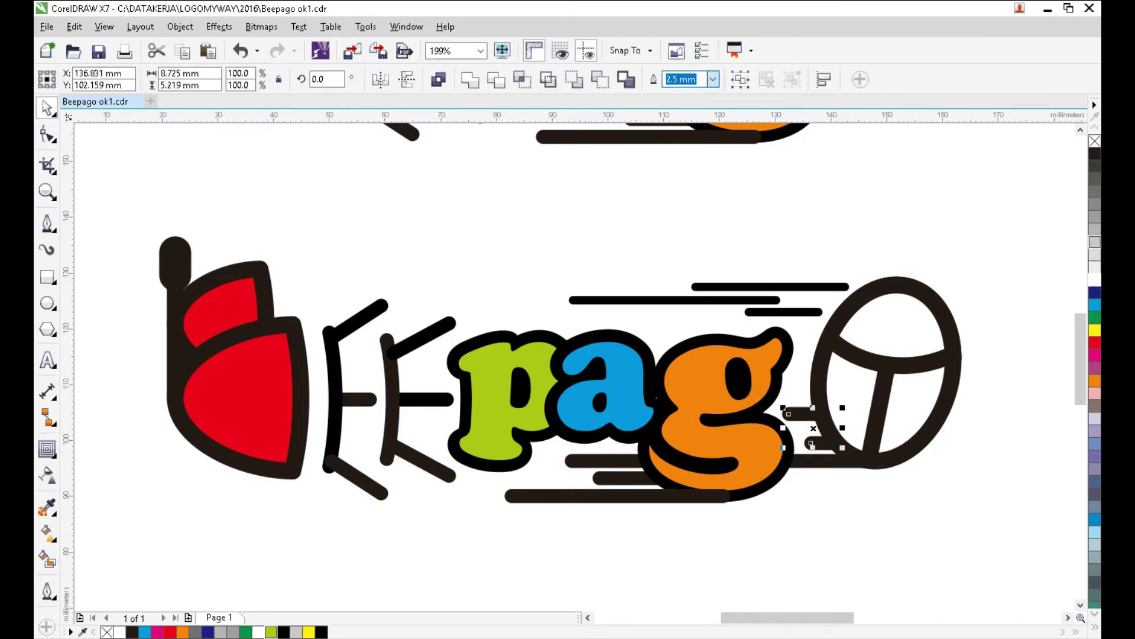
type("1.5")
key("Return")
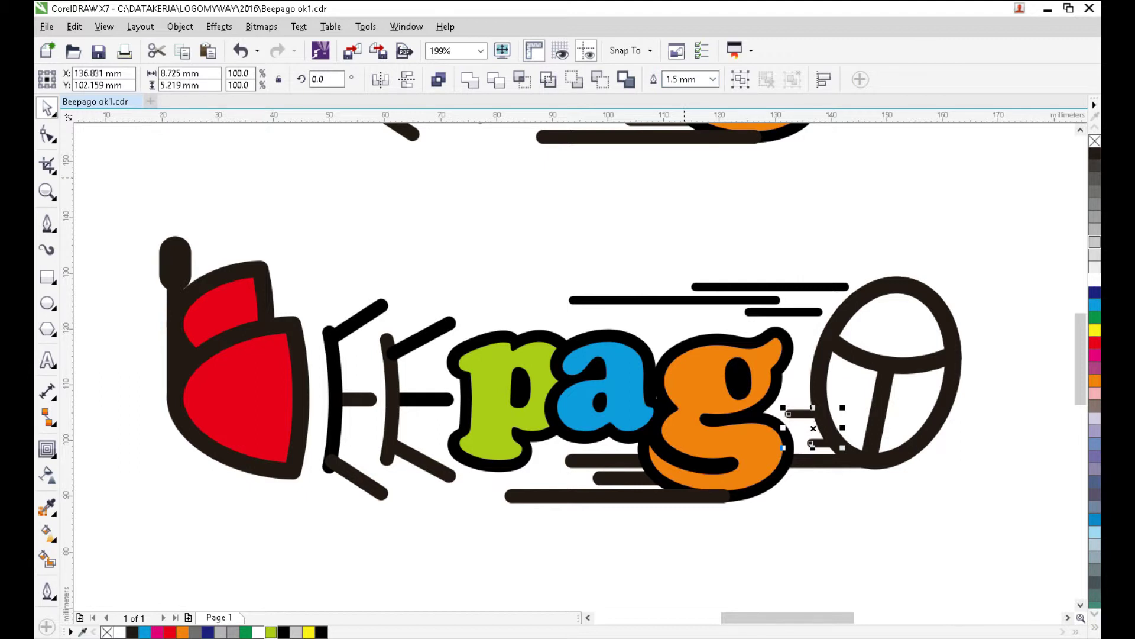
key("Escape")
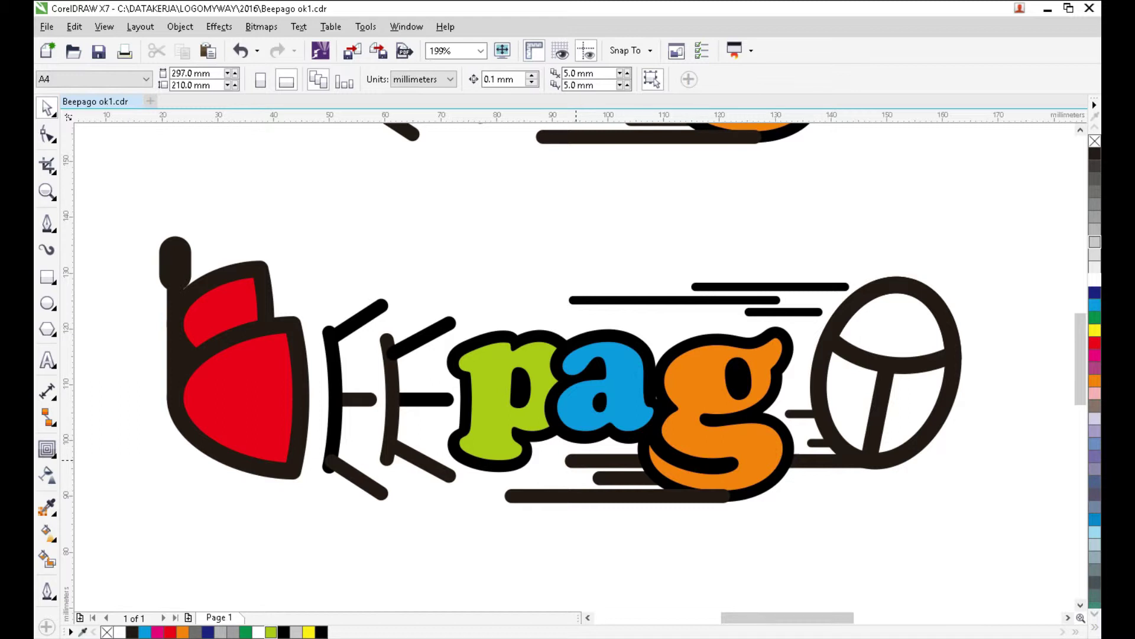
Nudge the lowest speed line under the letters up by 0.3 mm
left_click(597, 461)
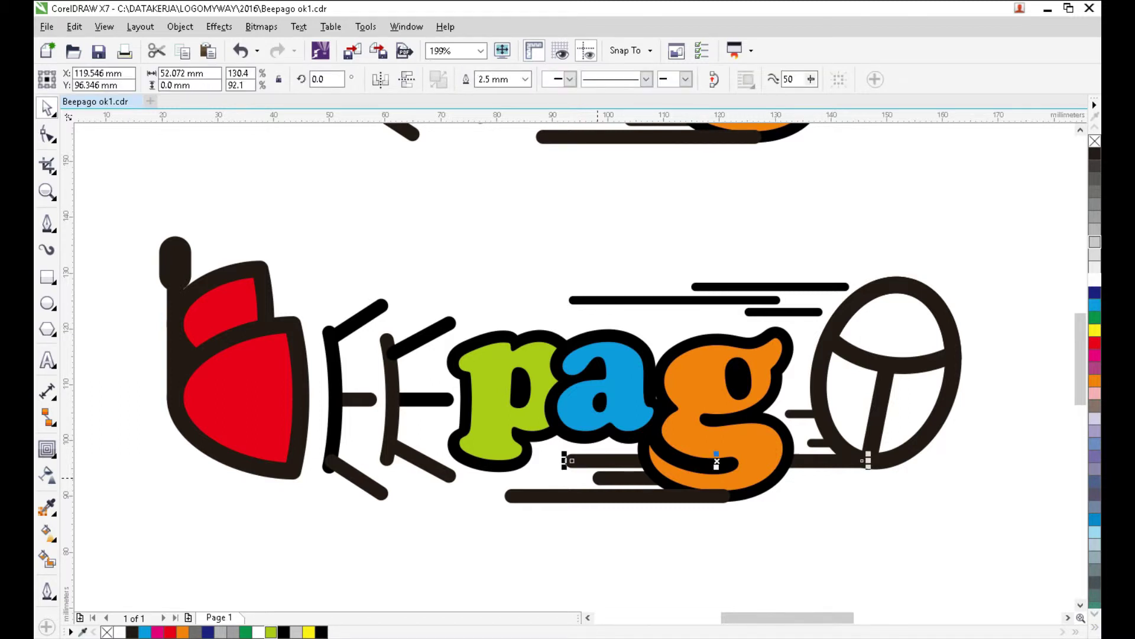
left_click(597, 478, "shift")
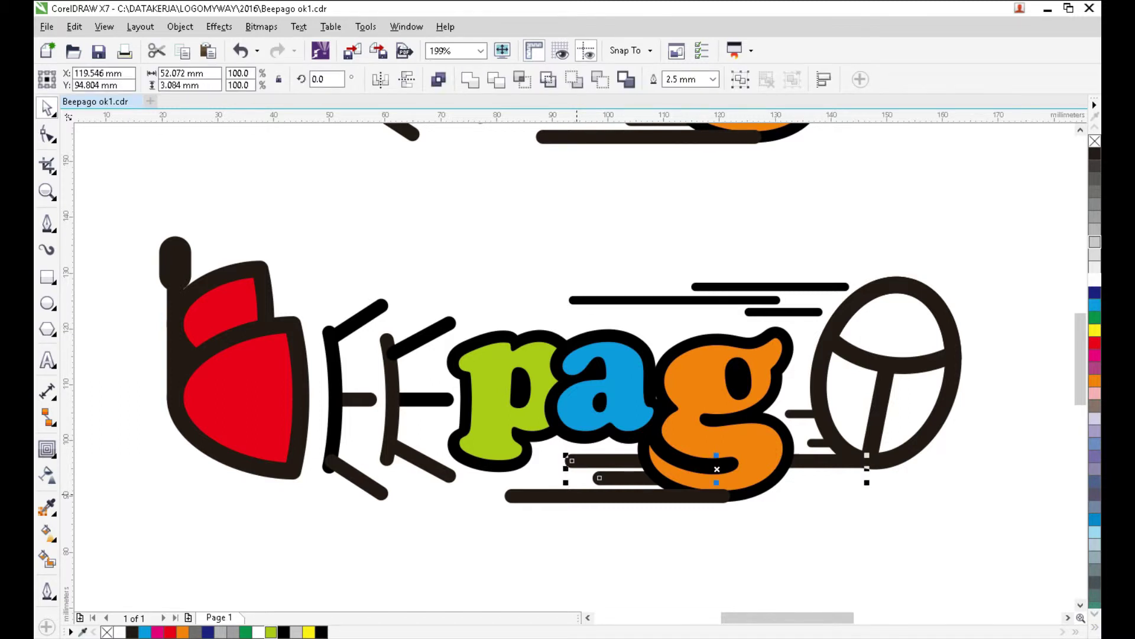
left_click(576, 496, "shift")
key("Escape")
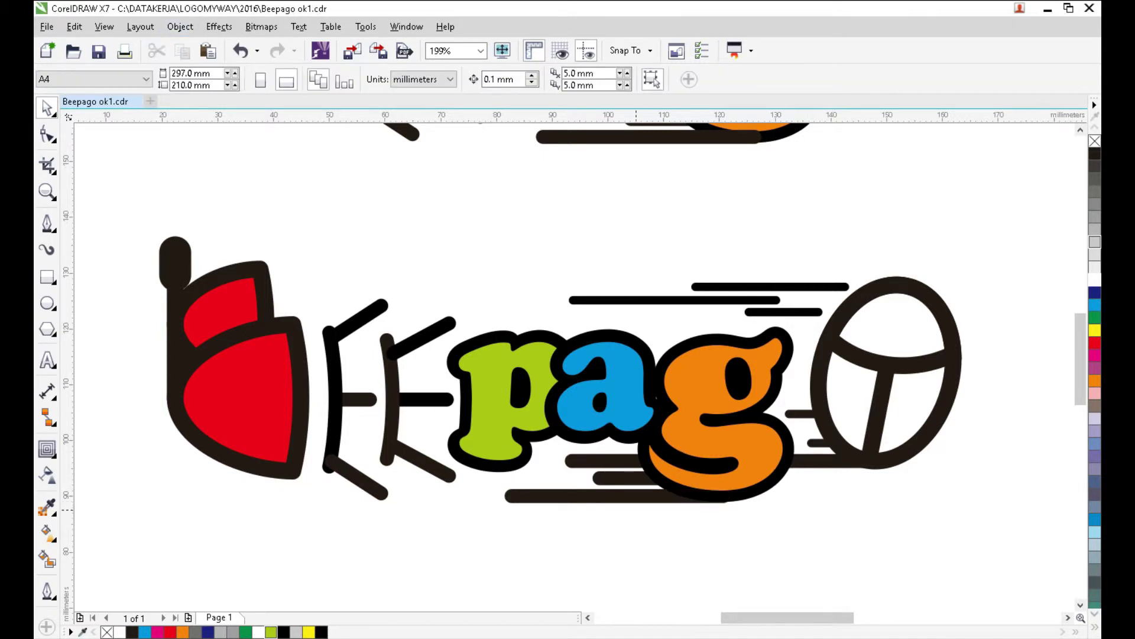
left_click(633, 496)
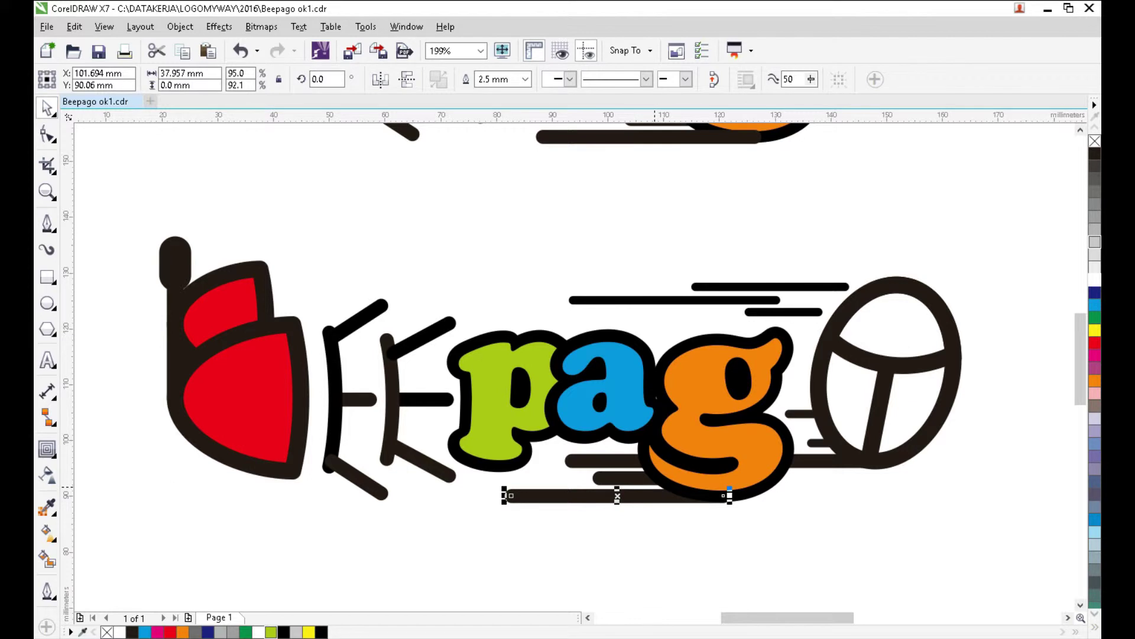
key("Escape")
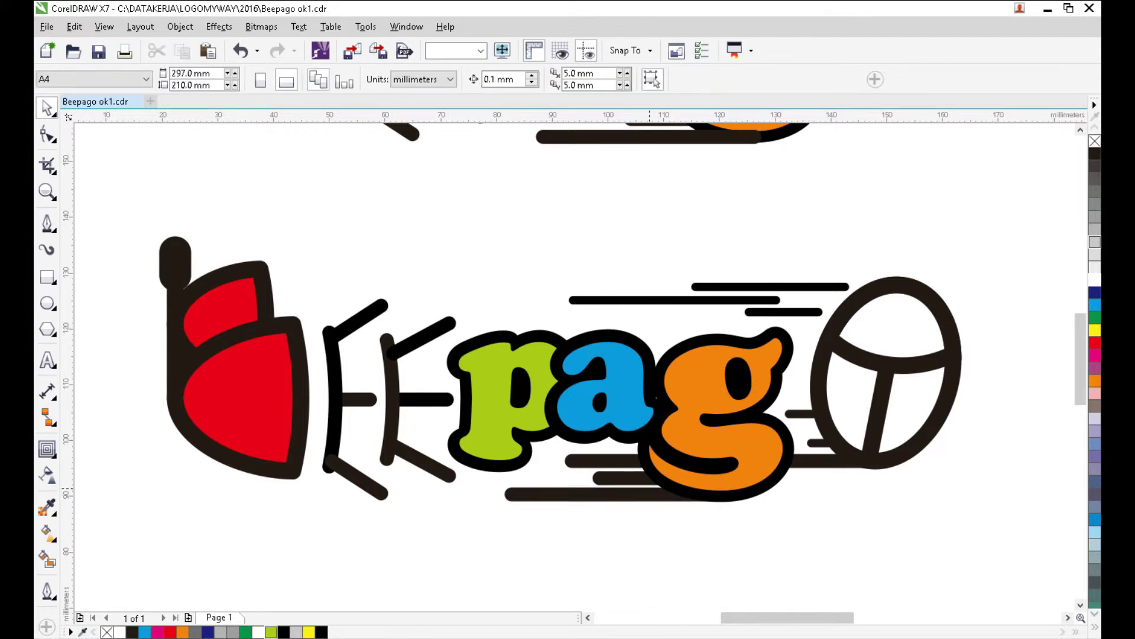
Set the outline width of the short middle speed line at the lower left of the g to 1.5 mm
left_click(632, 478)
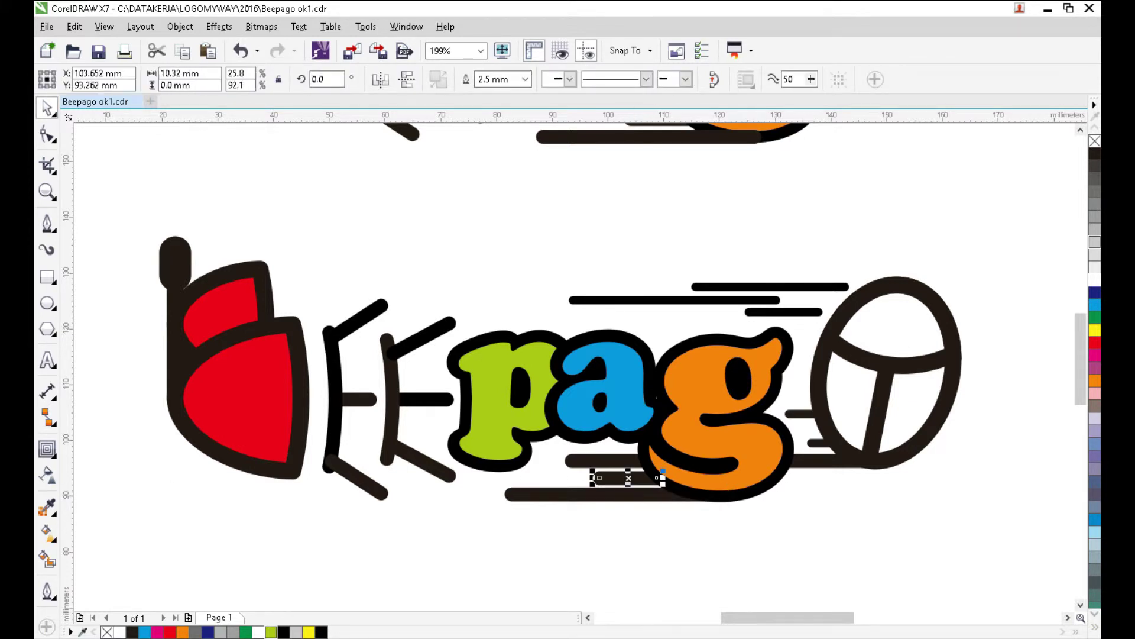
left_click(497, 79)
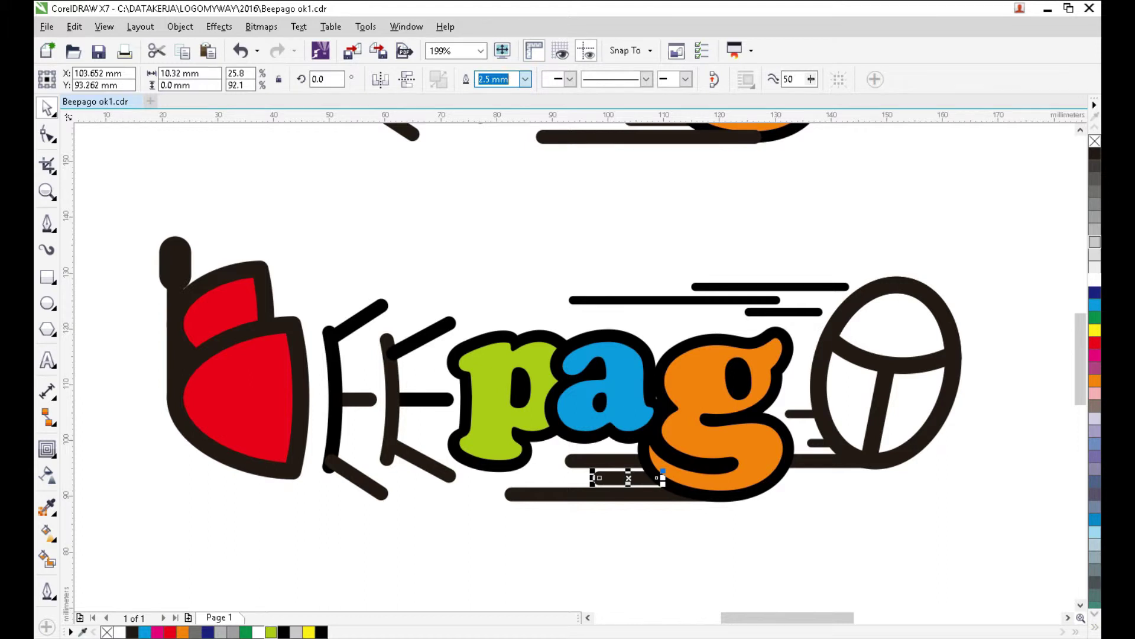
type("1.5")
key("Return")
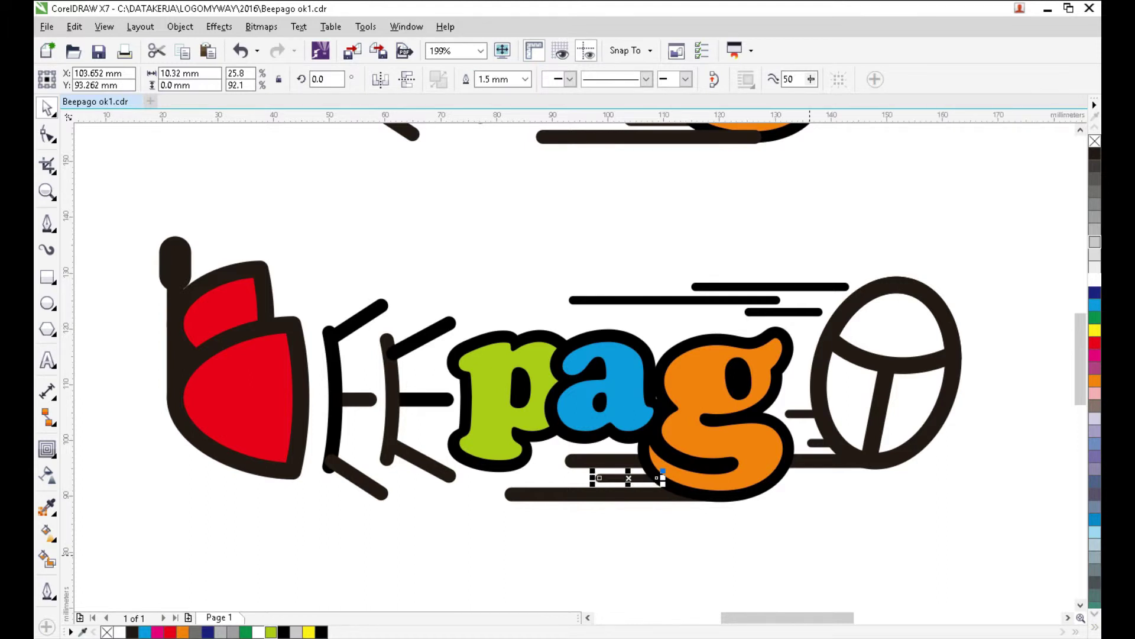
key("Escape")
Set the outline width of the long speed line running behind the g to the steering wheel to 2 mm
left_click(598, 460)
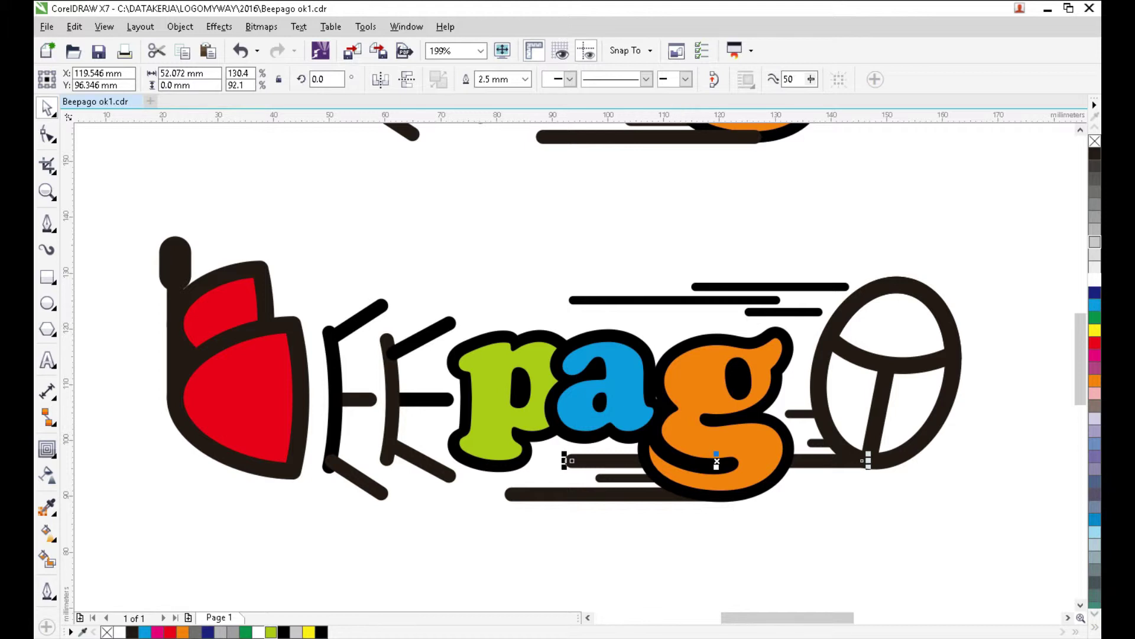
left_click(497, 79)
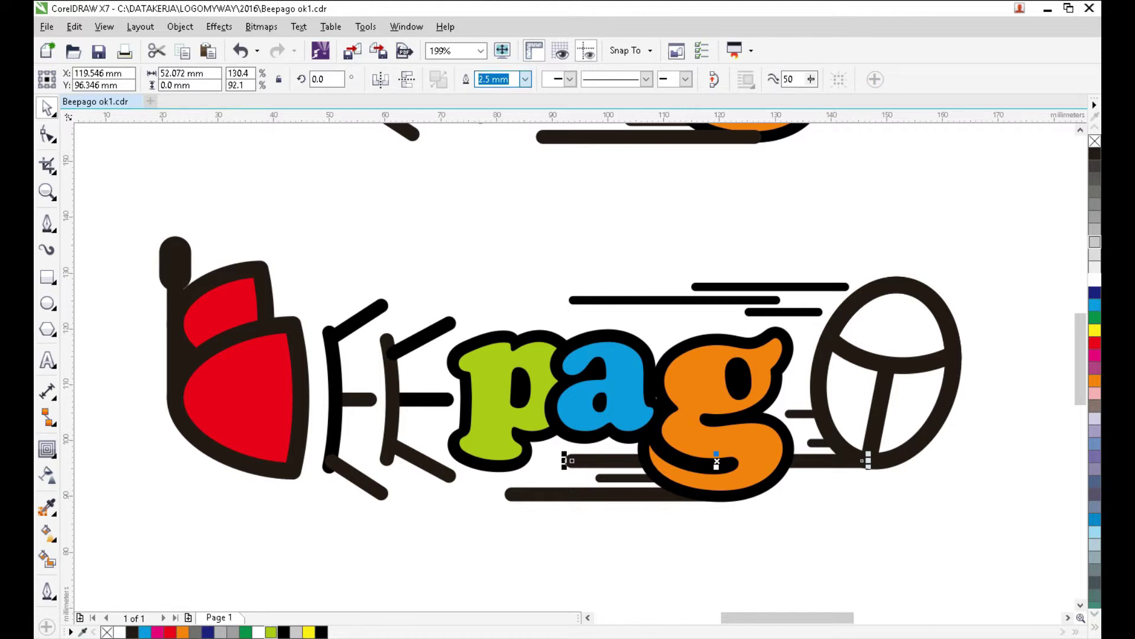
type("2")
key("Return")
key("Escape")
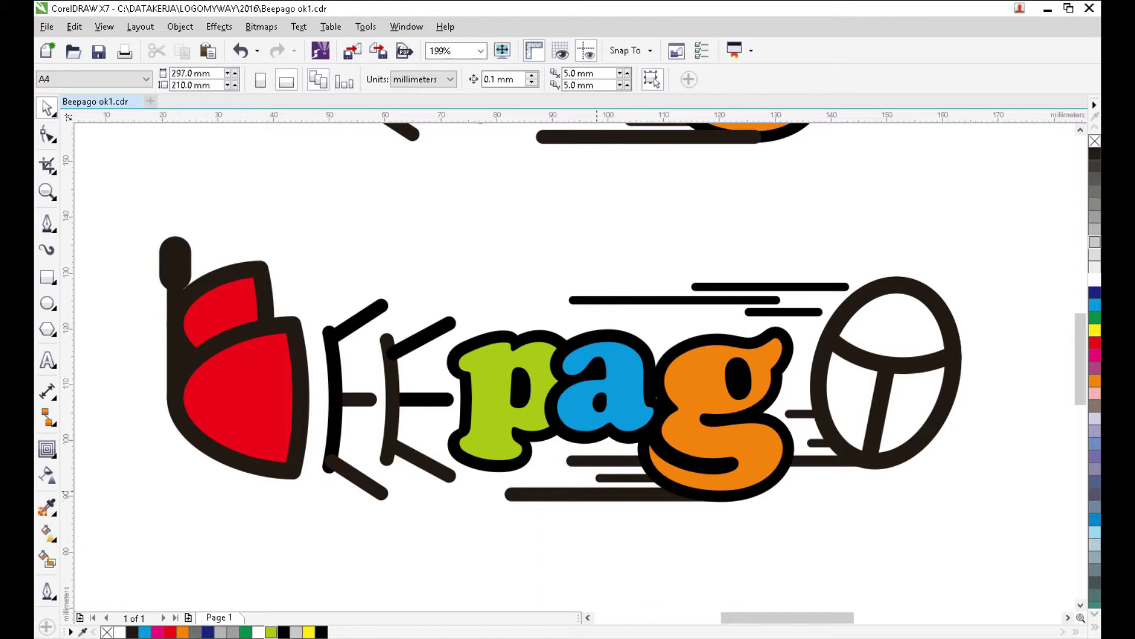
Set the outline width of the lowest speed line to 2 mm
left_click(596, 494)
left_click(525, 79)
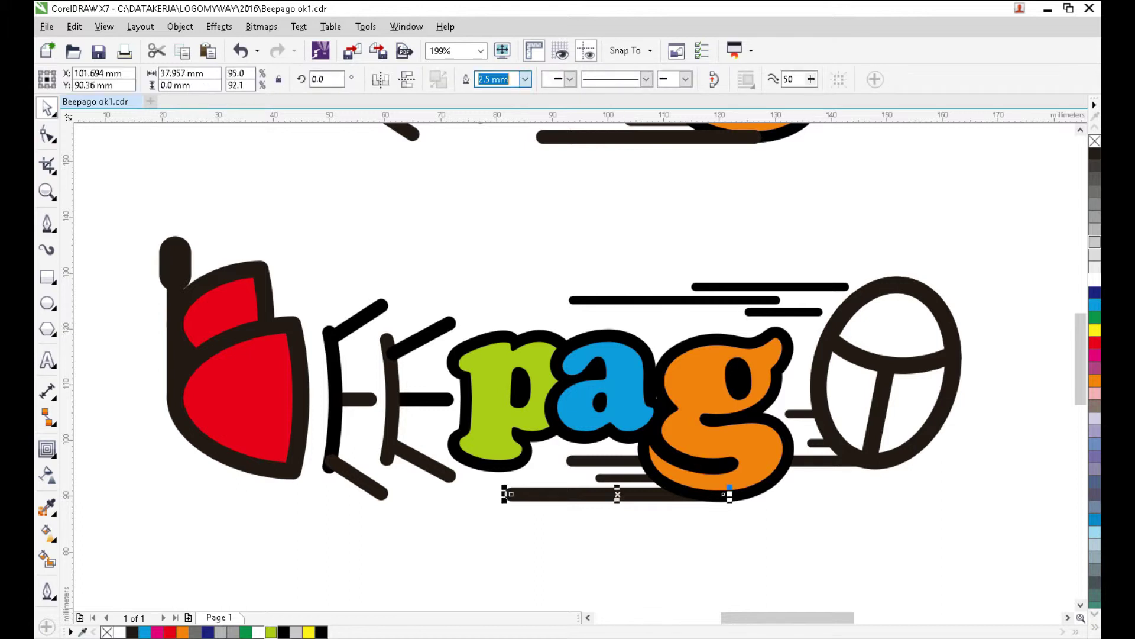
type("2")
key("Return")
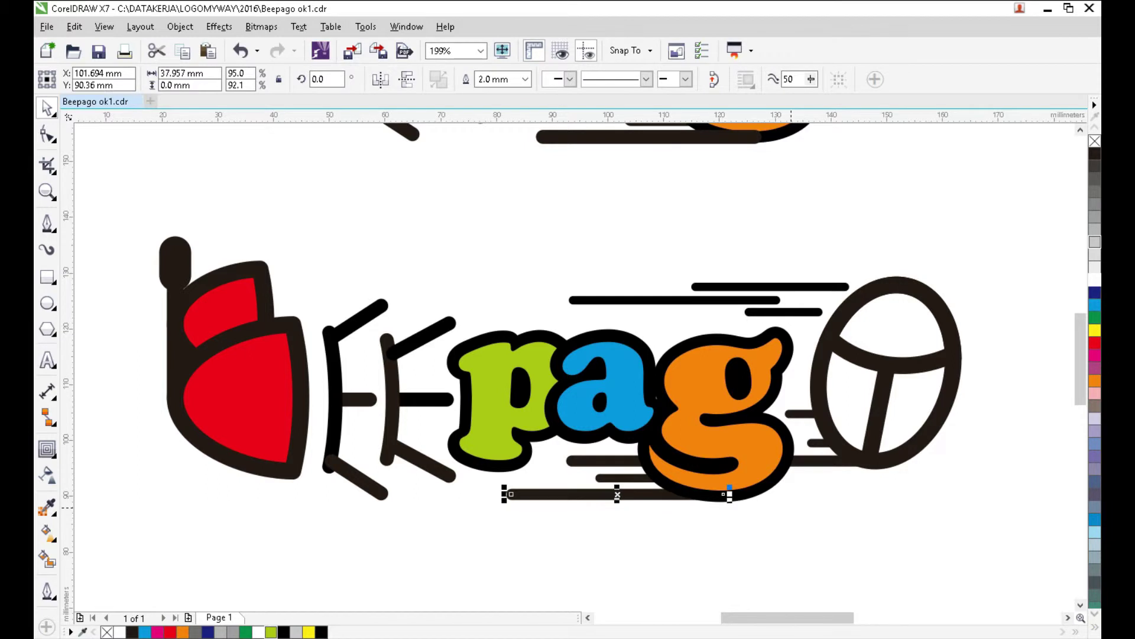
left_click(678, 513)
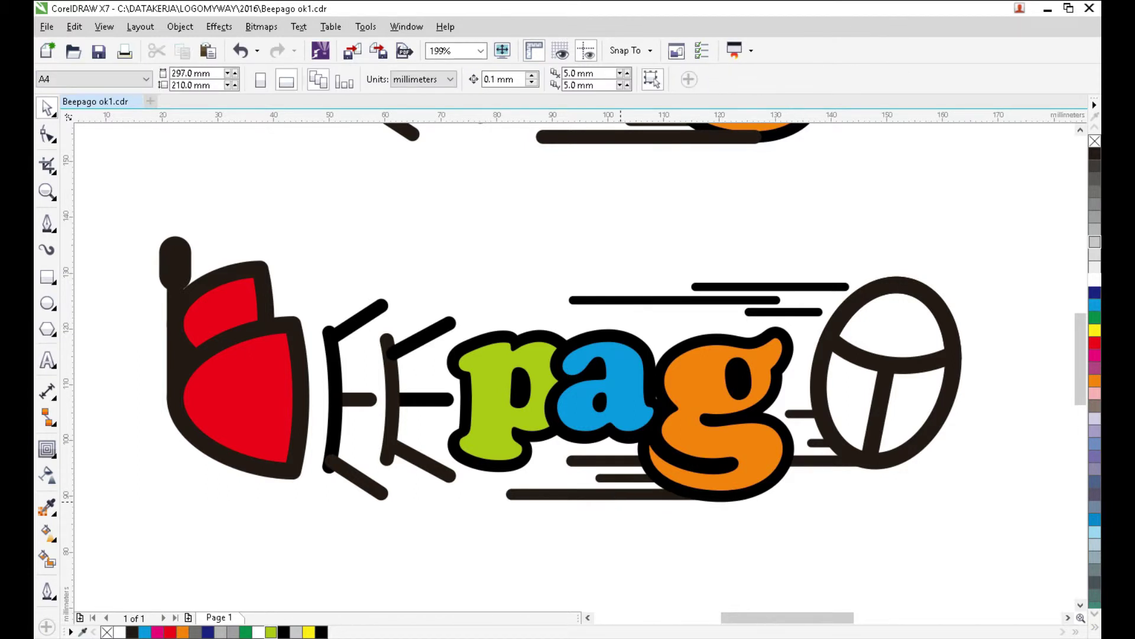
Nudge the lowest speed line down by 0.4 mm to line up with the base of the g
left_click(622, 498)
key("Down")
key("Down")
key("Down")
key("Down")
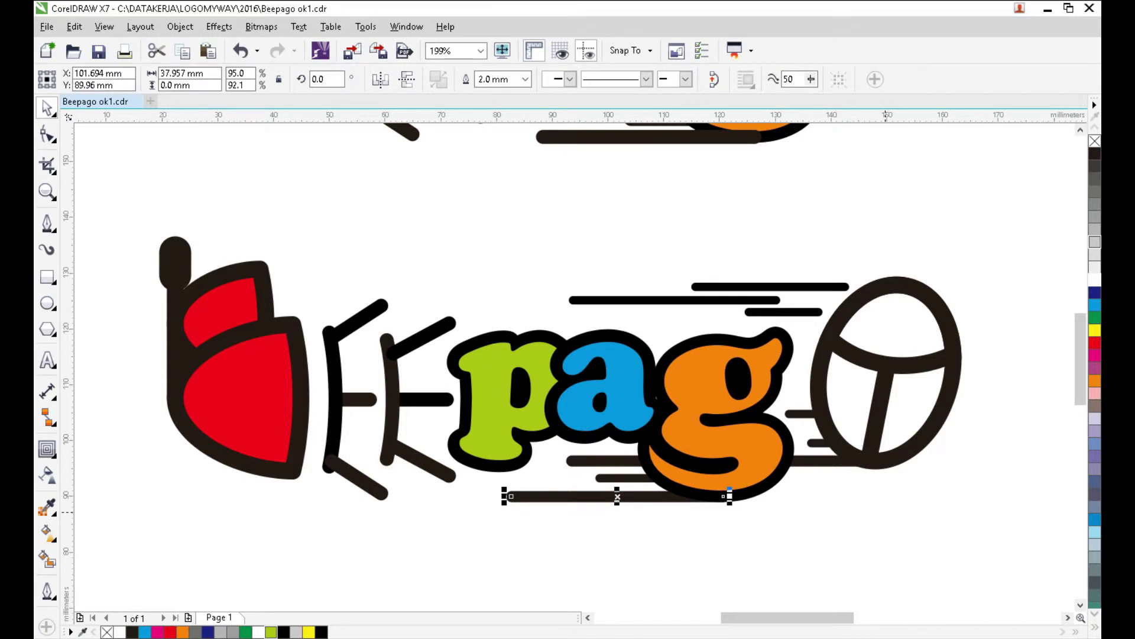
key("Escape")
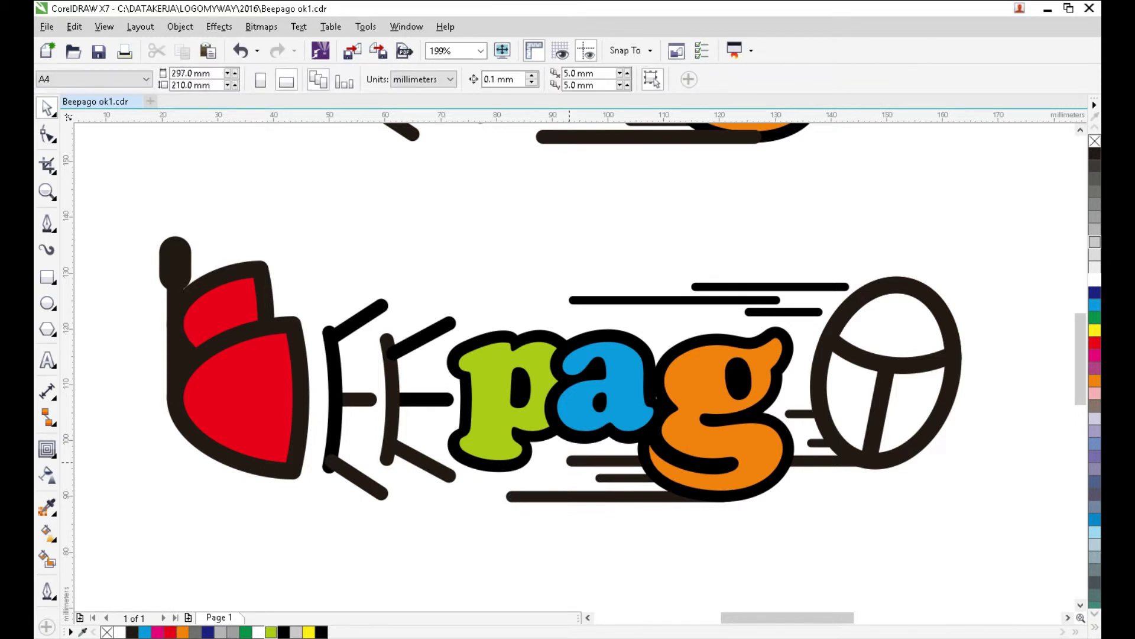
Shorten the short line beside the g to about 6.8 mm and the long line above it slightly, both from their left ends
left_click(600, 478)
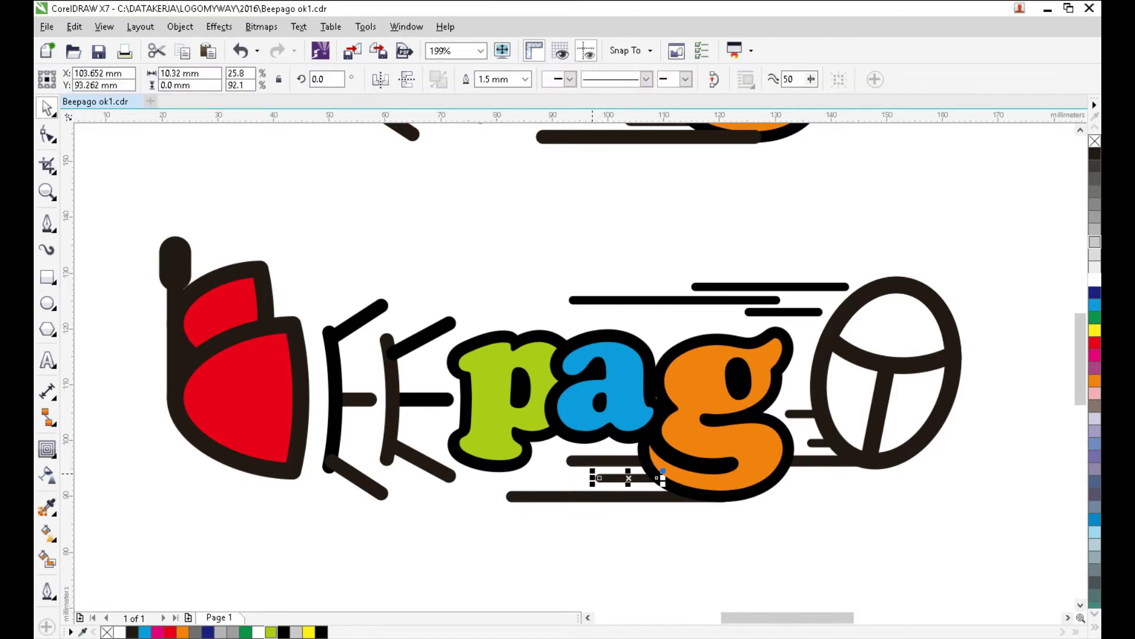
left_click_drag(593, 483, 615, 481)
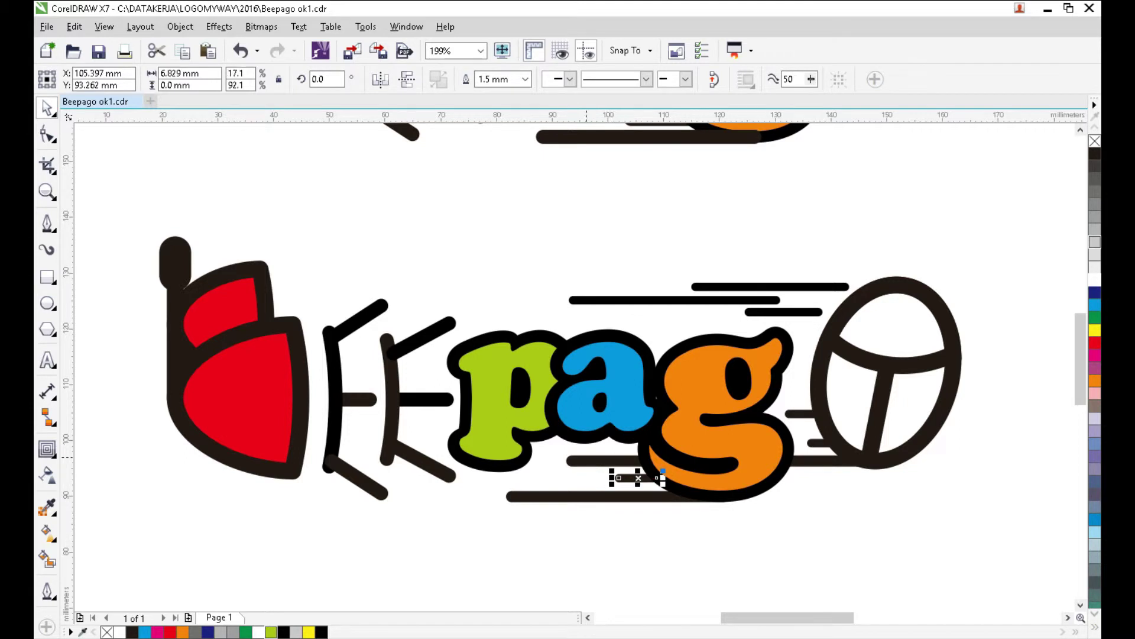
left_click(585, 459)
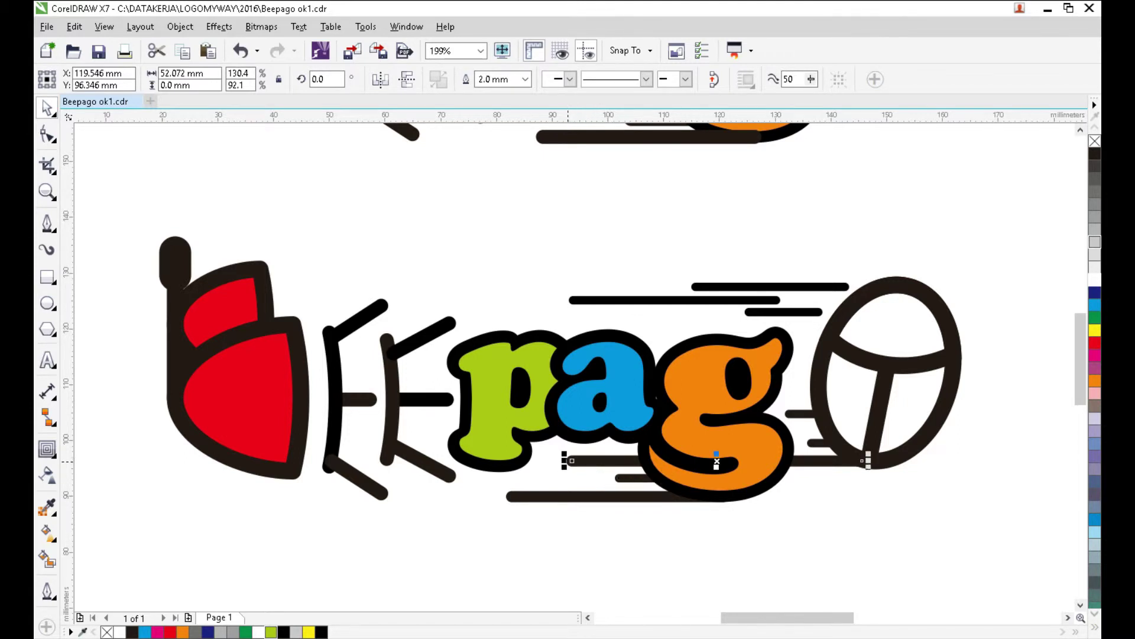
left_click_drag(565, 462, 583, 462)
left_click(829, 521)
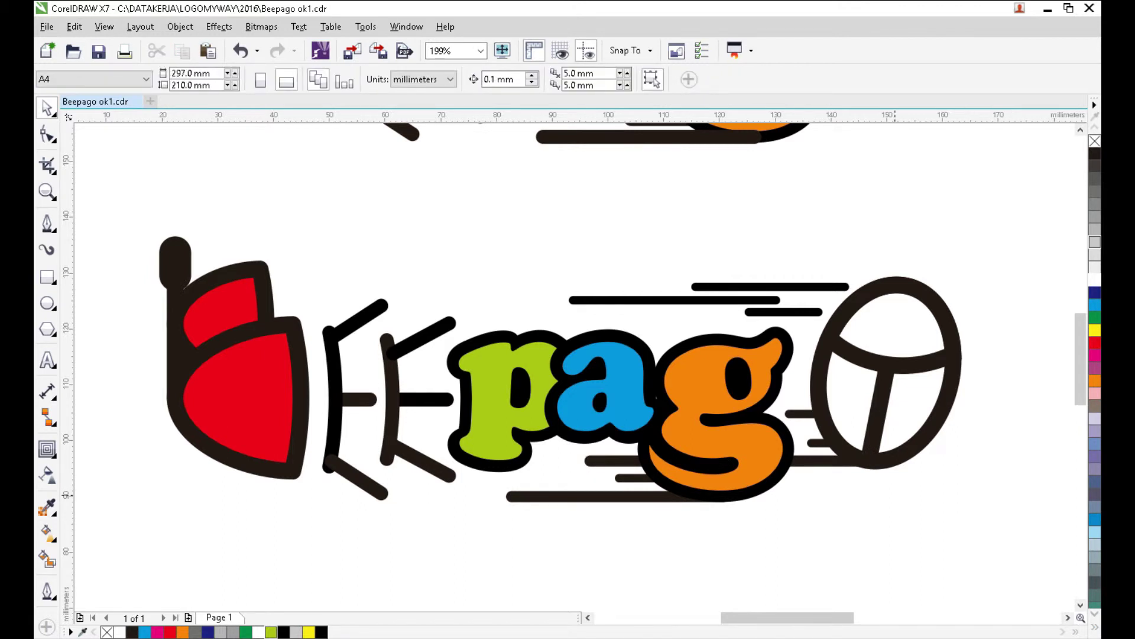
Nudge the steering wheel group up by 0.7 mm
left_click(883, 465)
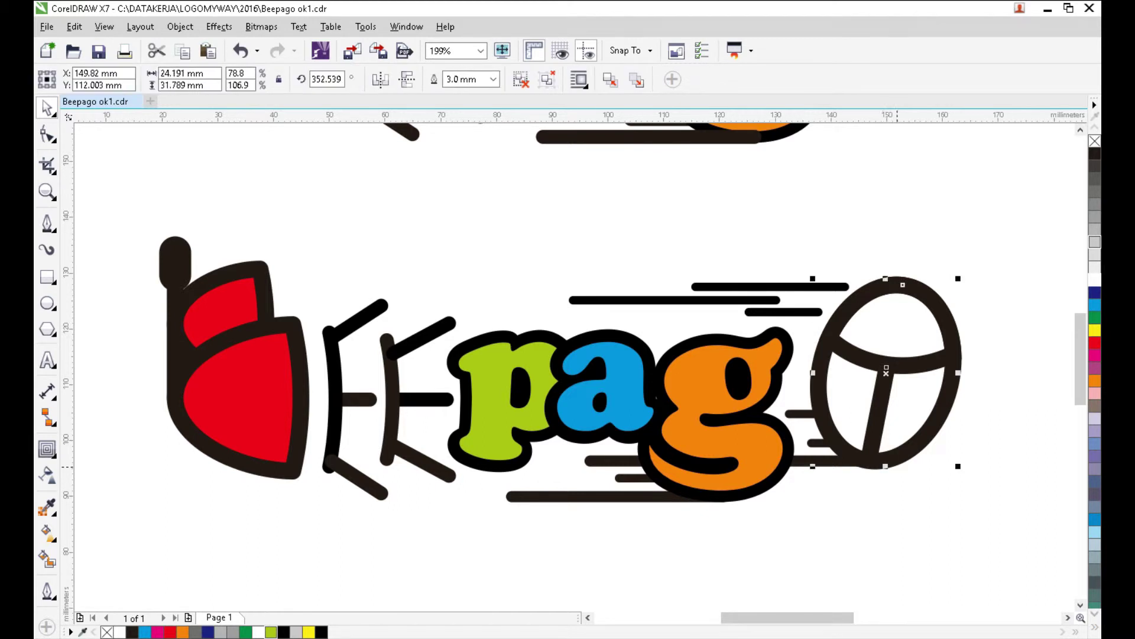
key("Up")
key("Up")
key("Up")
key("Up")
key("Up")
key("Up")
key("Up")
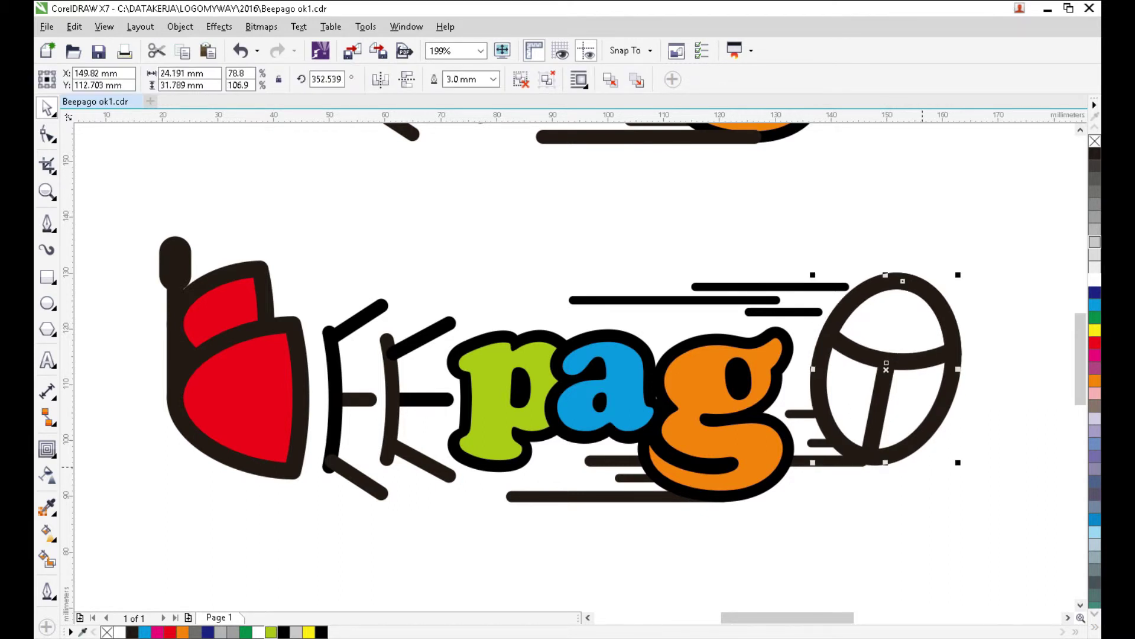
Extend the long lower speed line's right end slightly along the base of the steering wheel
key("Escape")
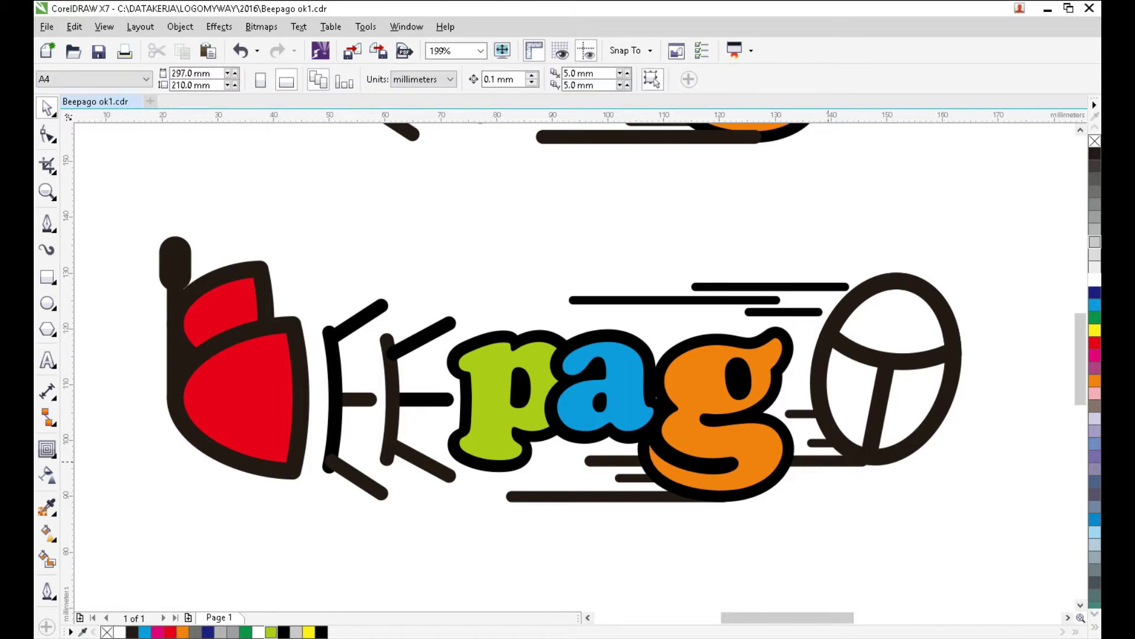
left_click(823, 461)
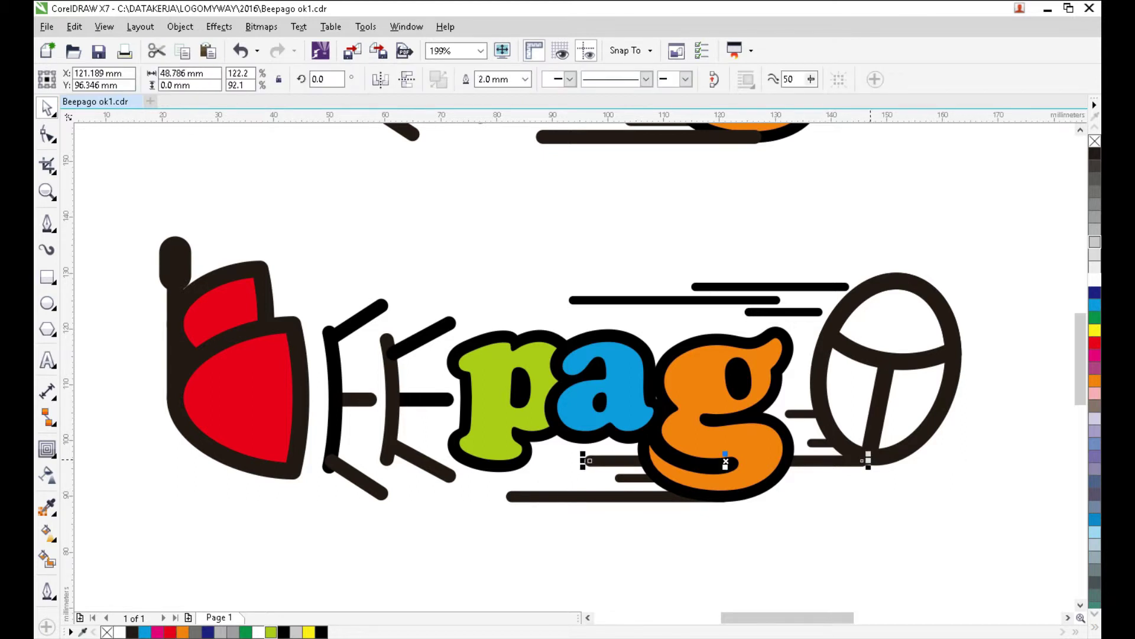
key("Escape")
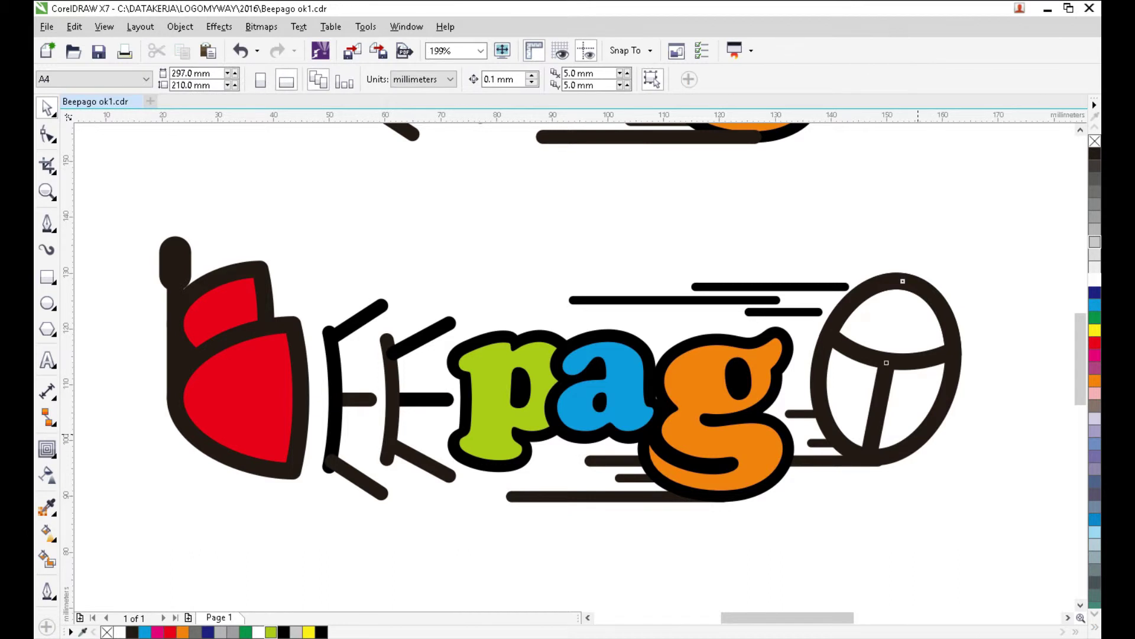
Nudge the steering wheel group down by 0.3 mm
left_click(918, 435)
key("Down")
key("Down")
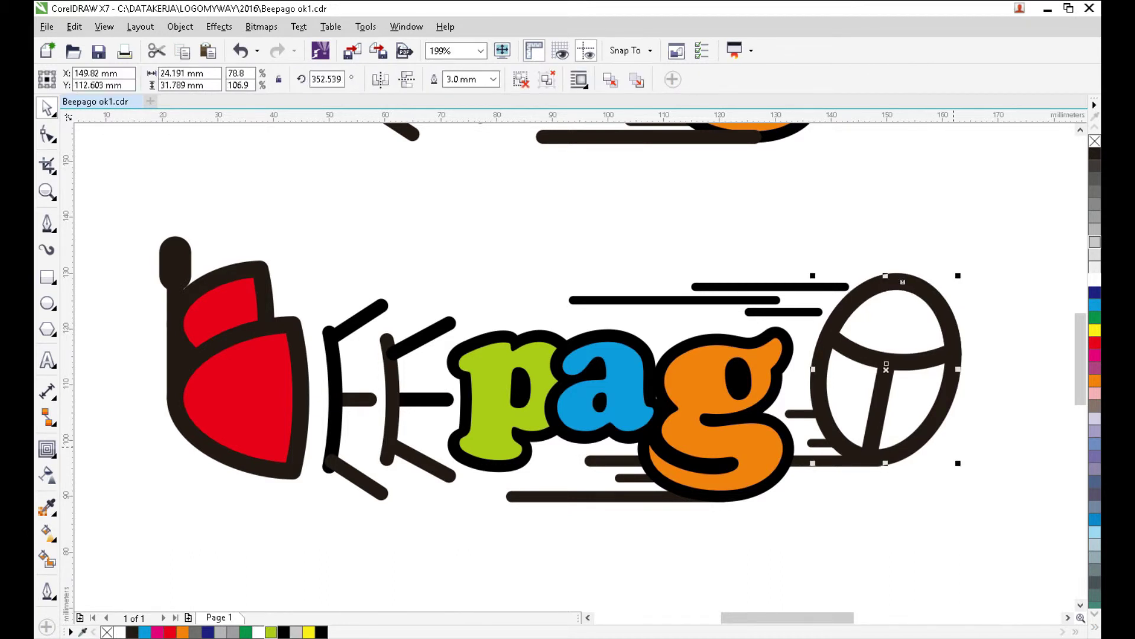
key("Down")
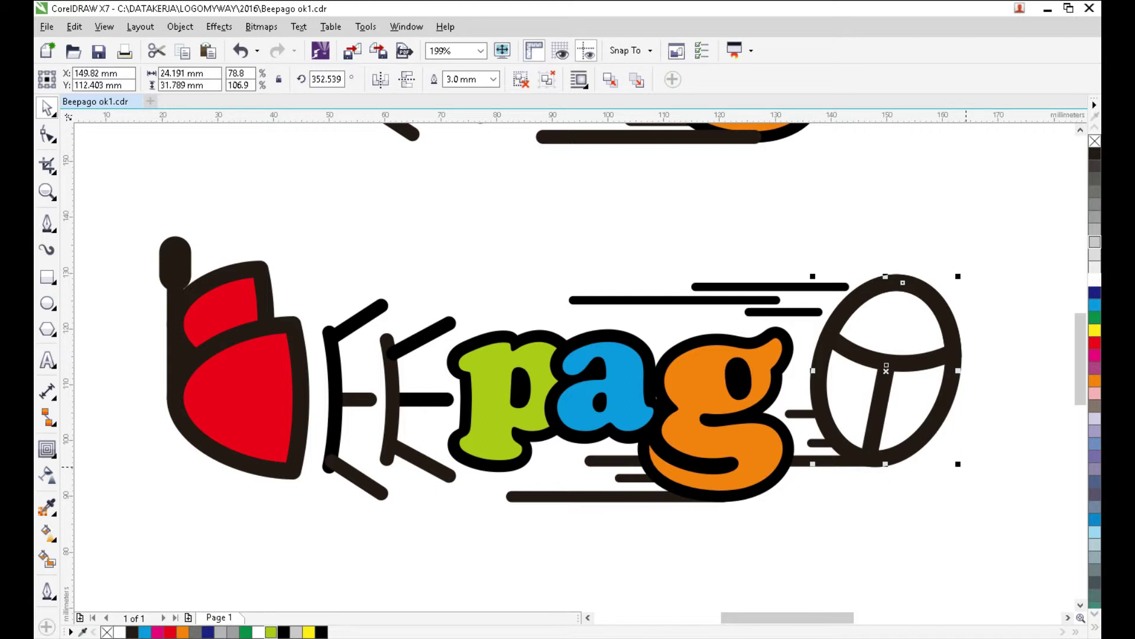
left_click(969, 504)
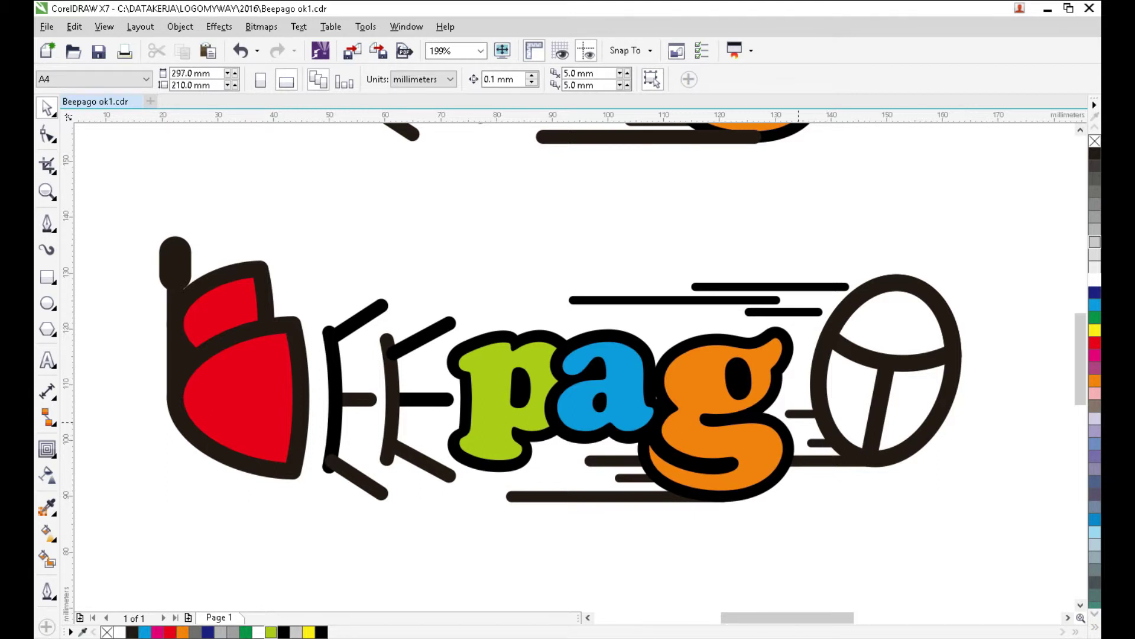
Delete the upper of the two short speed lines between the g and the steering wheel
left_click(795, 415)
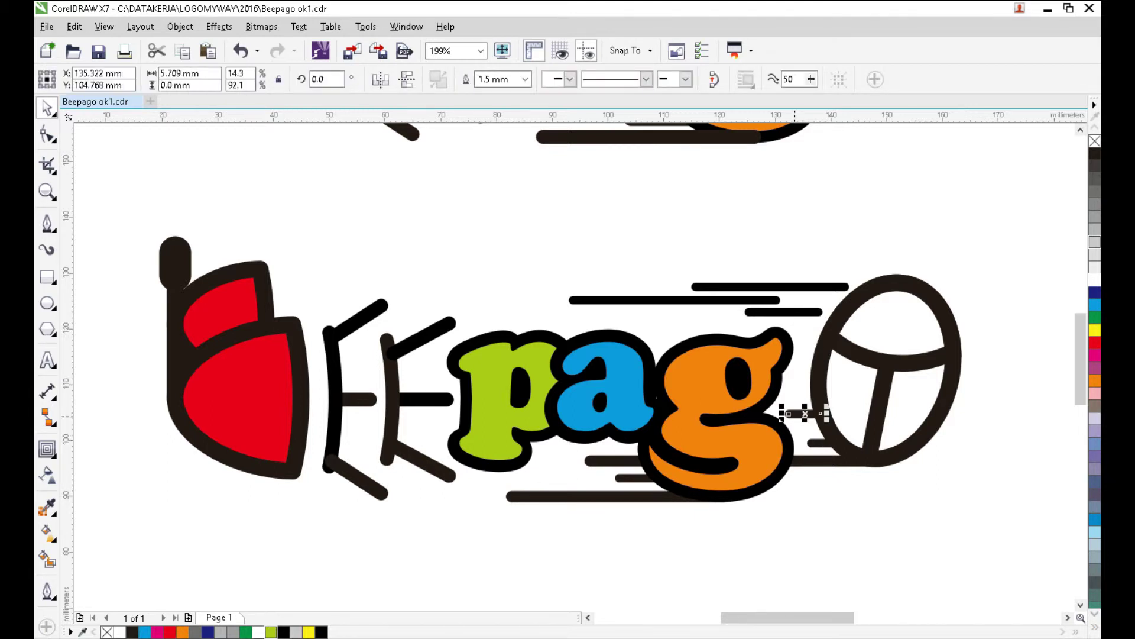
key("Delete")
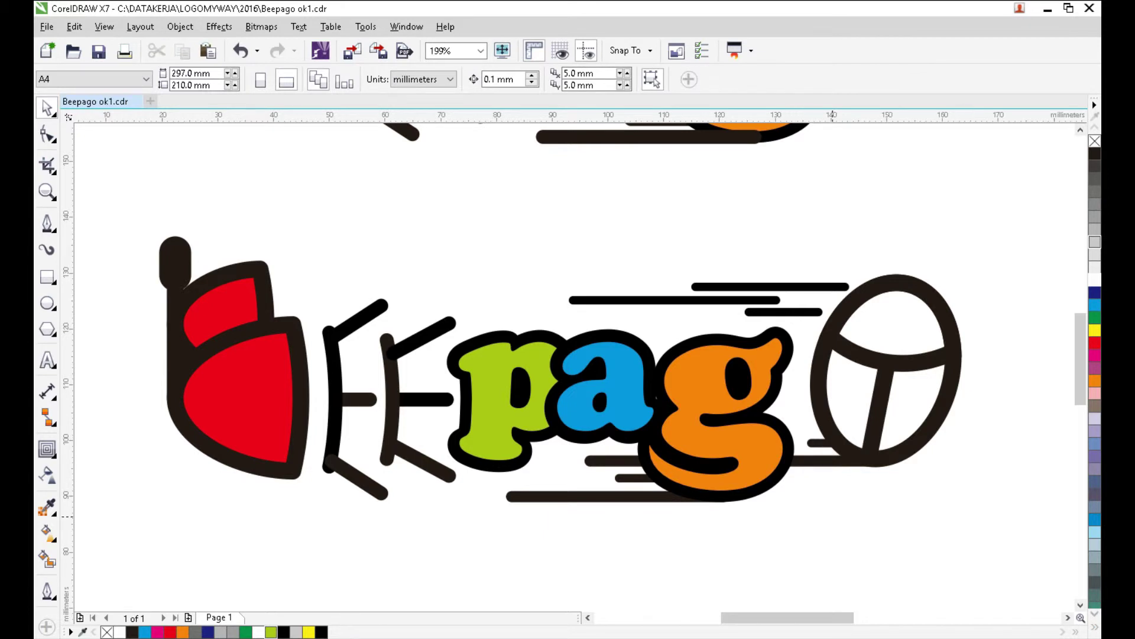
Move all the parts of the red horn-shaped b horizontally left to about X 22.8 mm
left_click(268, 308)
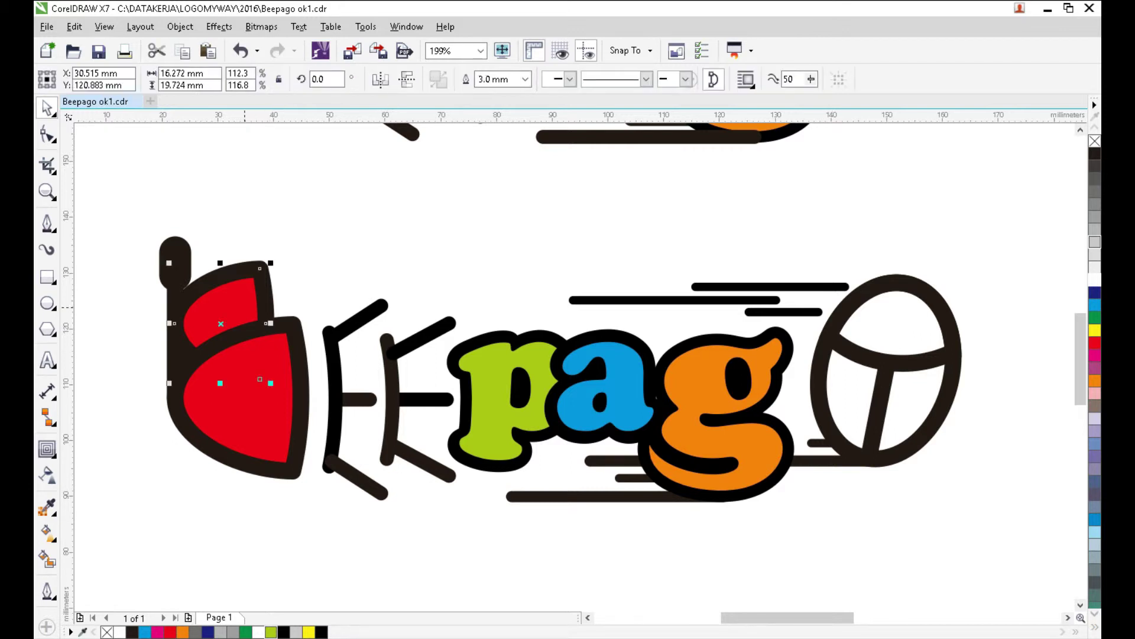
left_click_drag(117, 178, 314, 554)
left_click_drag(242, 441, 189, 441)
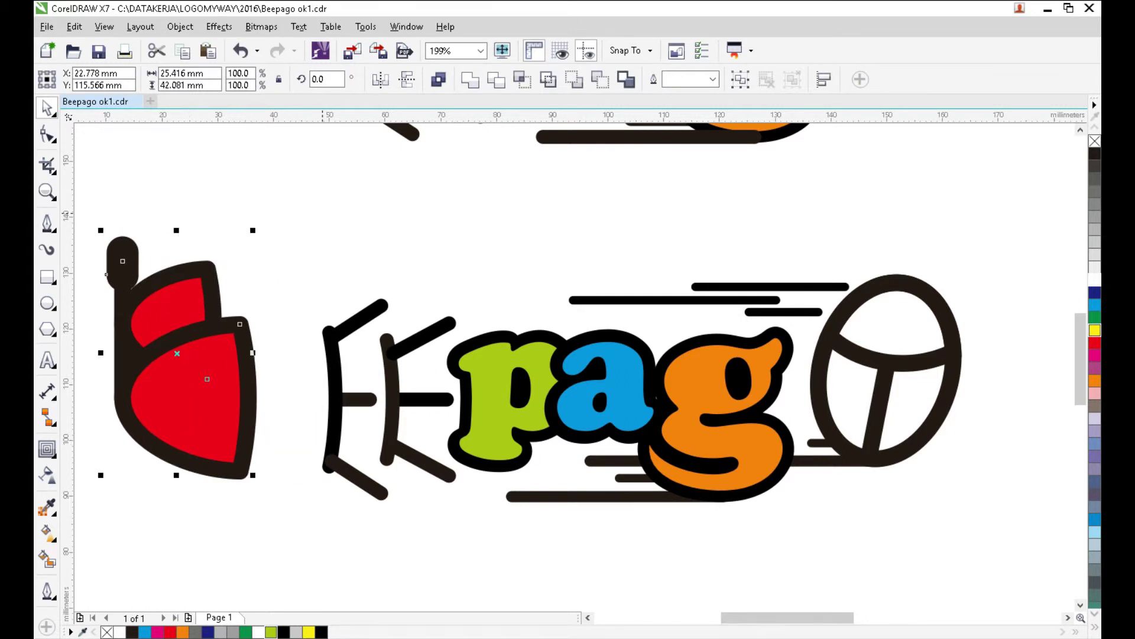
left_click(321, 221)
Group the taller e-shaped rays and swap the two e shapes, putting the smaller beside the b and the taller nearer the p
left_click(364, 322)
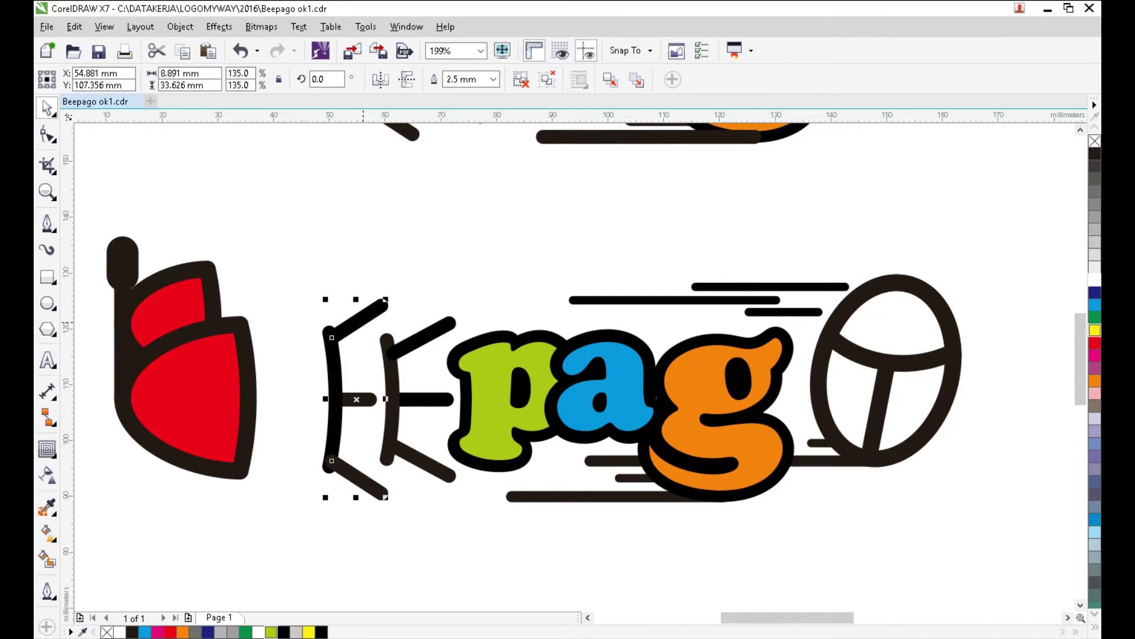
left_click(362, 400)
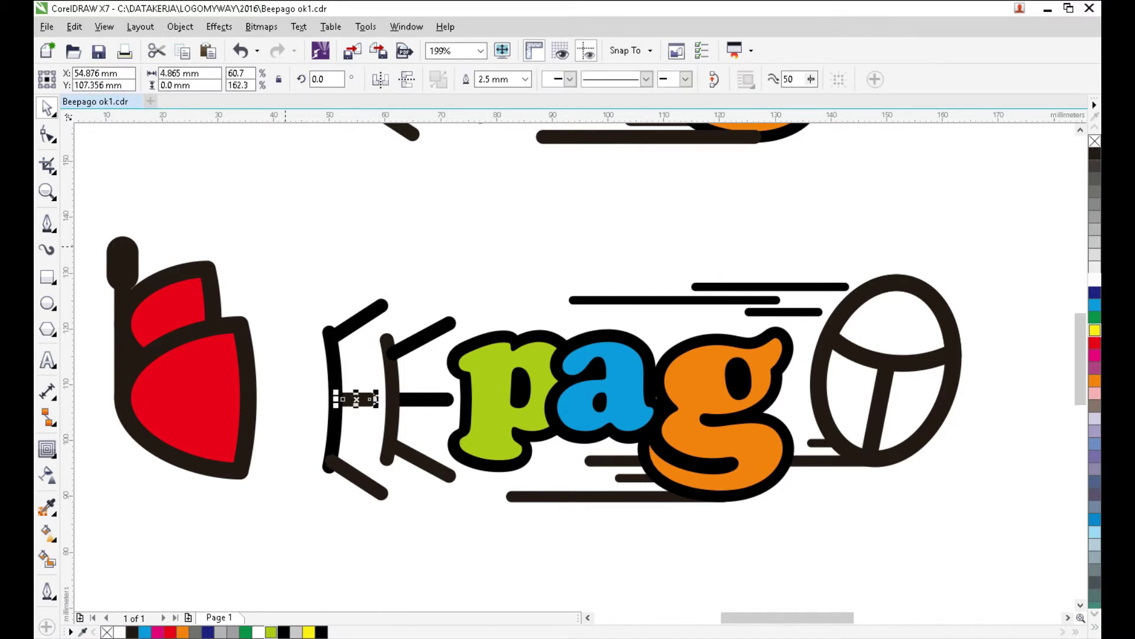
left_click_drag(285, 246, 400, 540)
left_click_drag(352, 403, 305, 403)
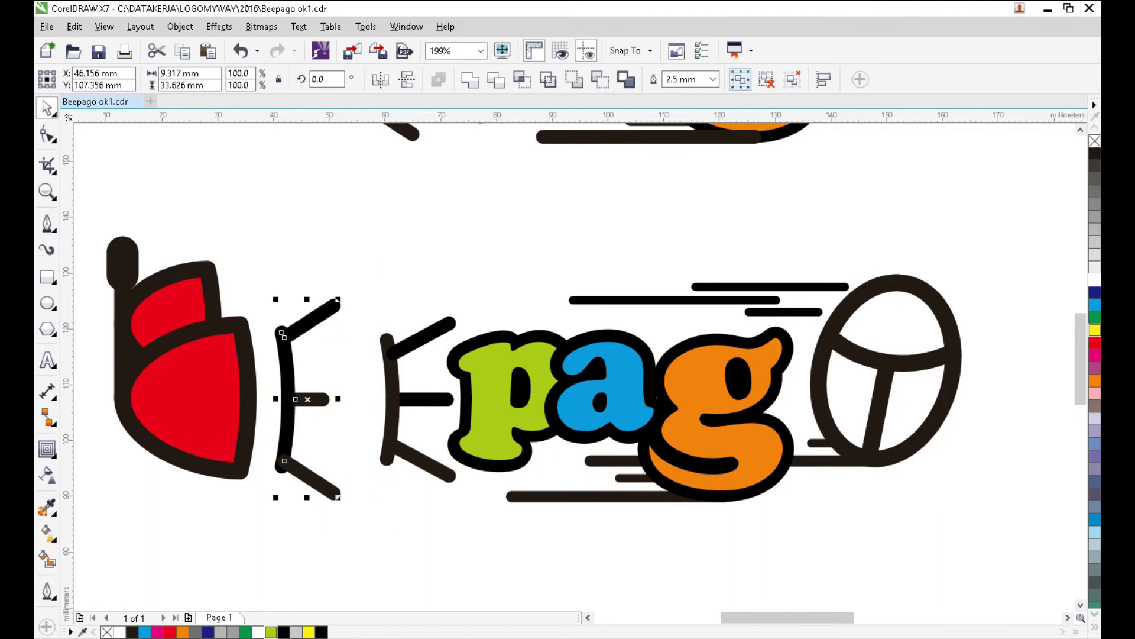
left_click_drag(356, 287, 480, 518)
left_click_drag(319, 315, 430, 328)
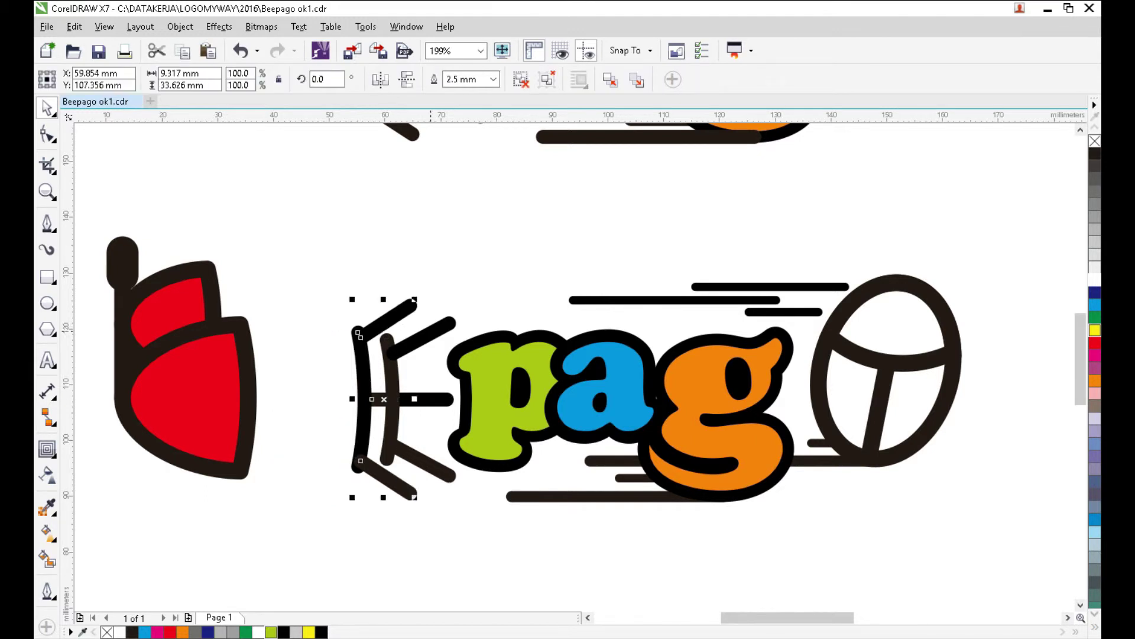
left_click_drag(384, 399, 309, 399)
key("Escape")
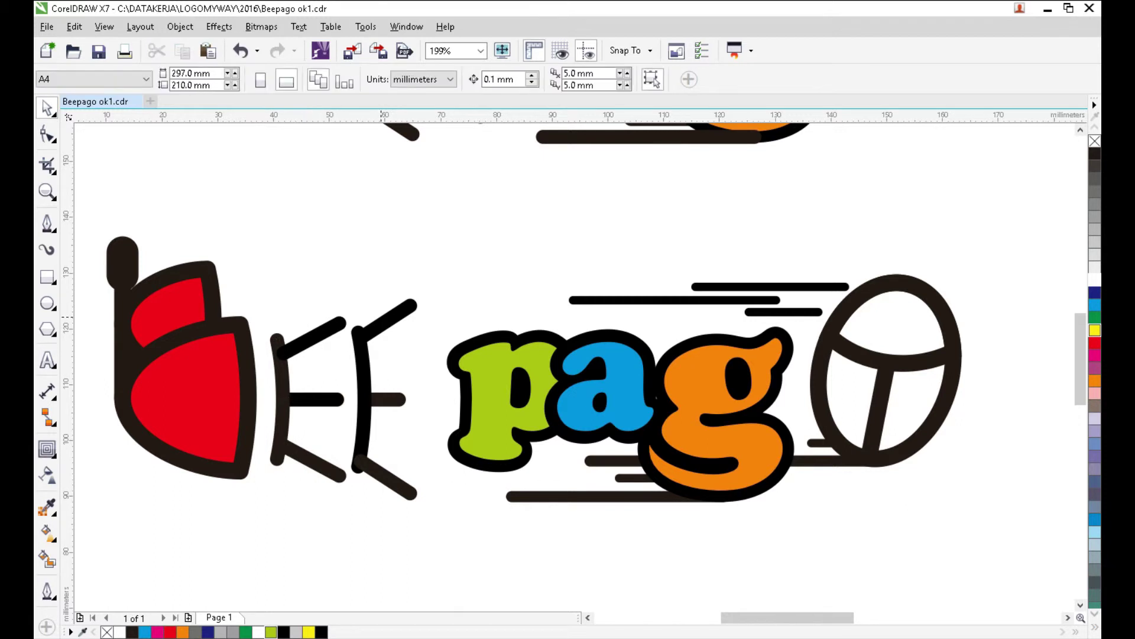
Enlarge the taller e-shaped group proportionally to about 12.7 × 45.7 mm, keeping its vertical centre
left_click(385, 399)
left_click_drag(414, 299, 434, 267)
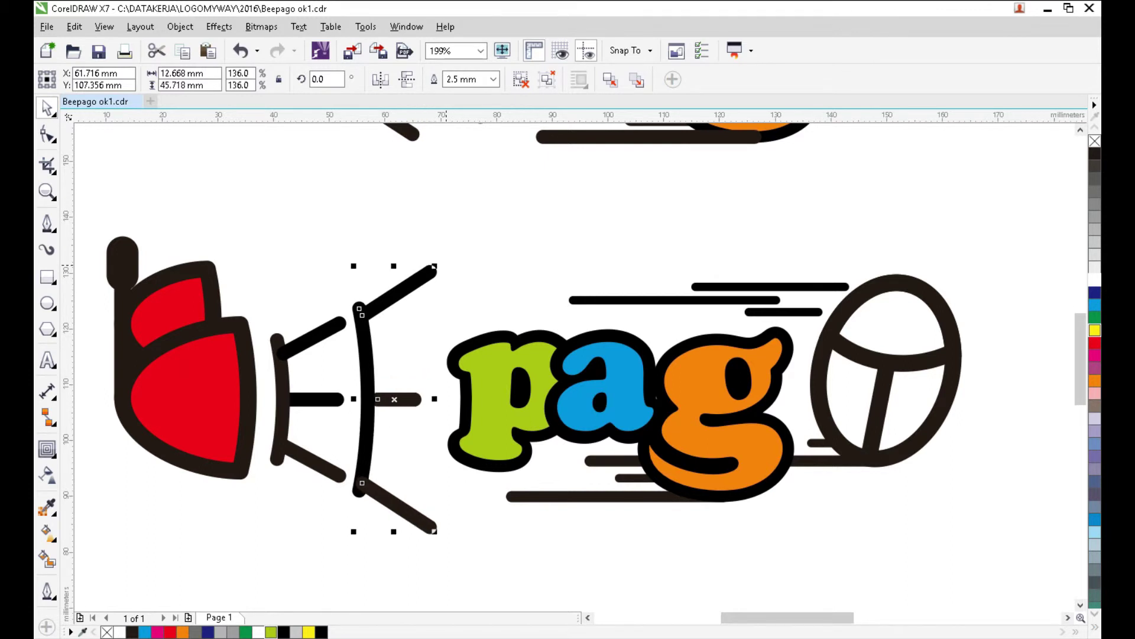
left_click(438, 303)
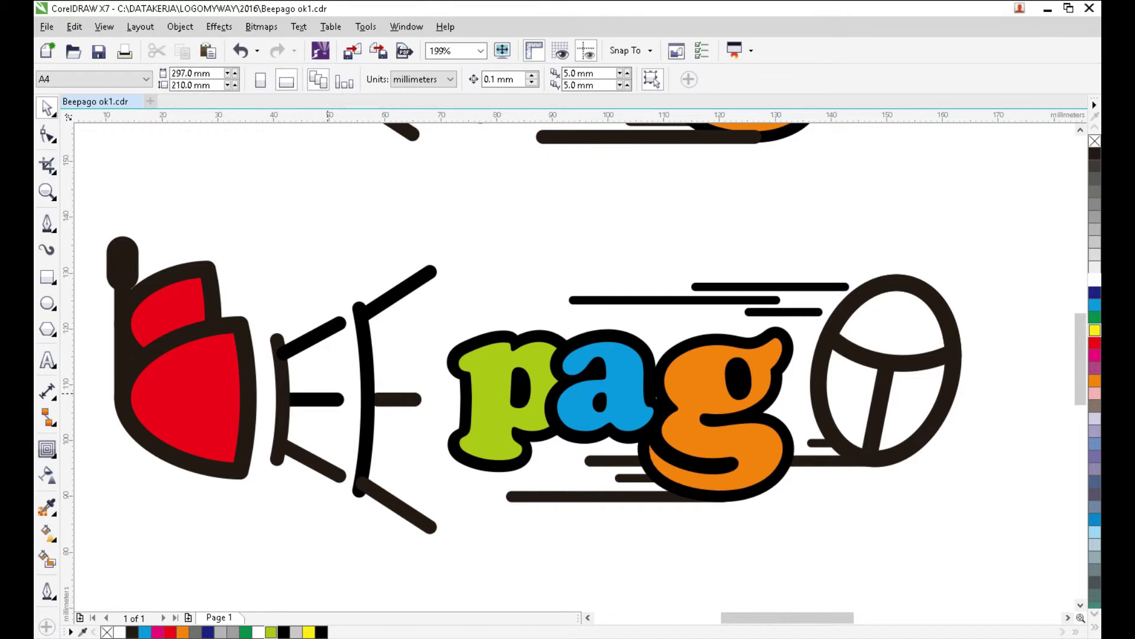
Move the smaller e-shaped group closer to the b, at about X 44.7 mm, and scale it down to about 10.7 × 26.2 mm
left_click(313, 400)
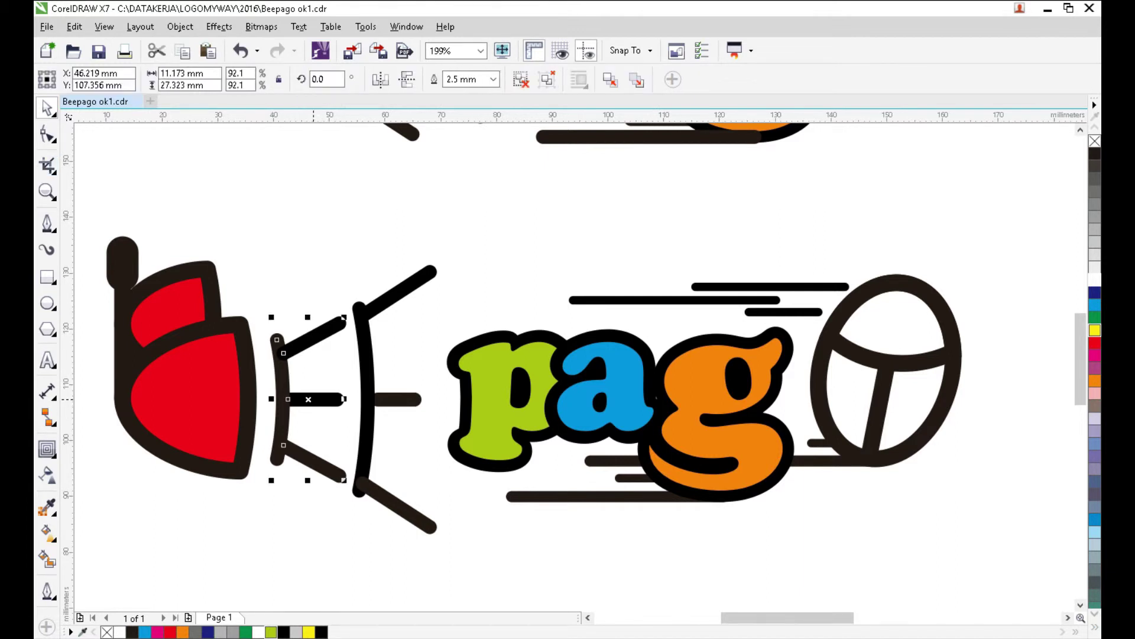
left_click_drag(313, 400, 304, 400)
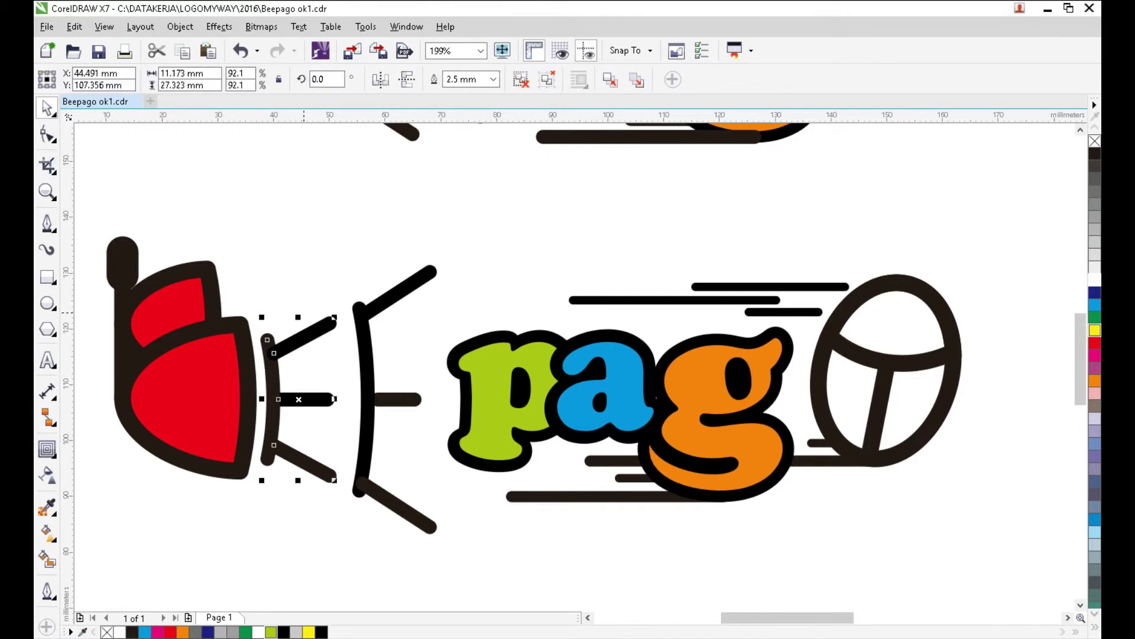
left_click_drag(334, 318, 333, 320)
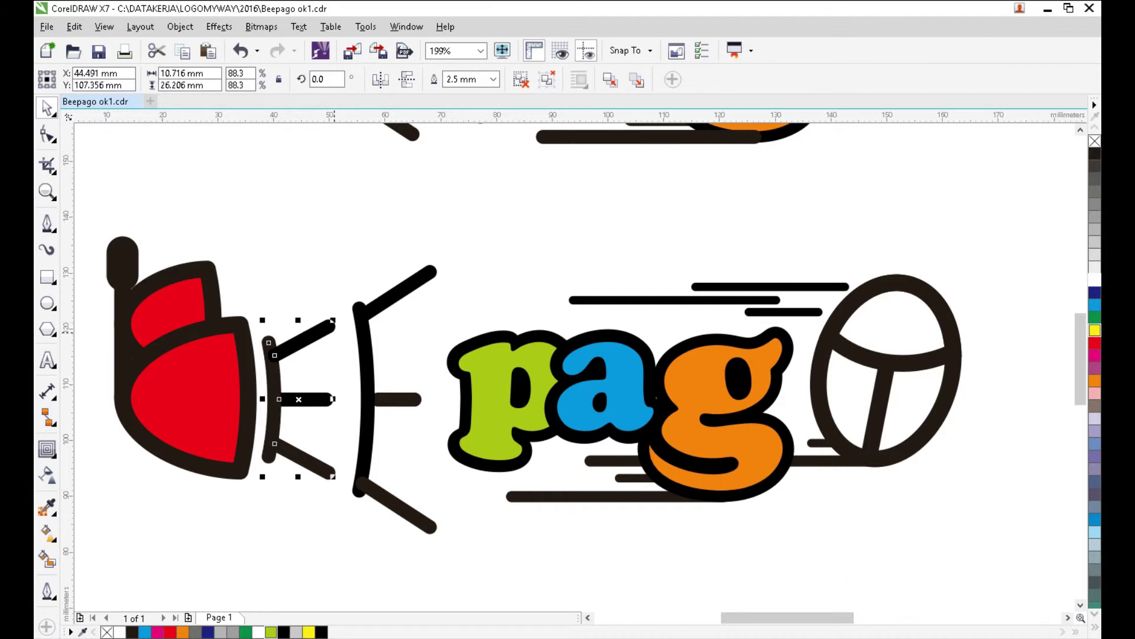
key("Right")
key("Right")
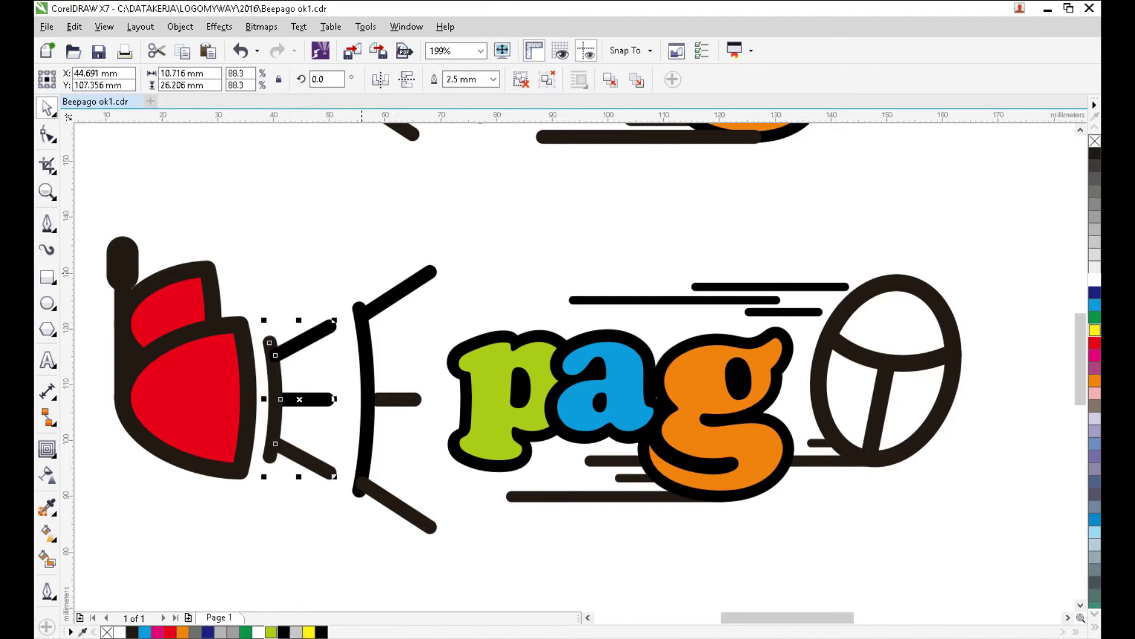
Ungroup the taller e shape and delete its upper and lower slanted rays
left_click(387, 290)
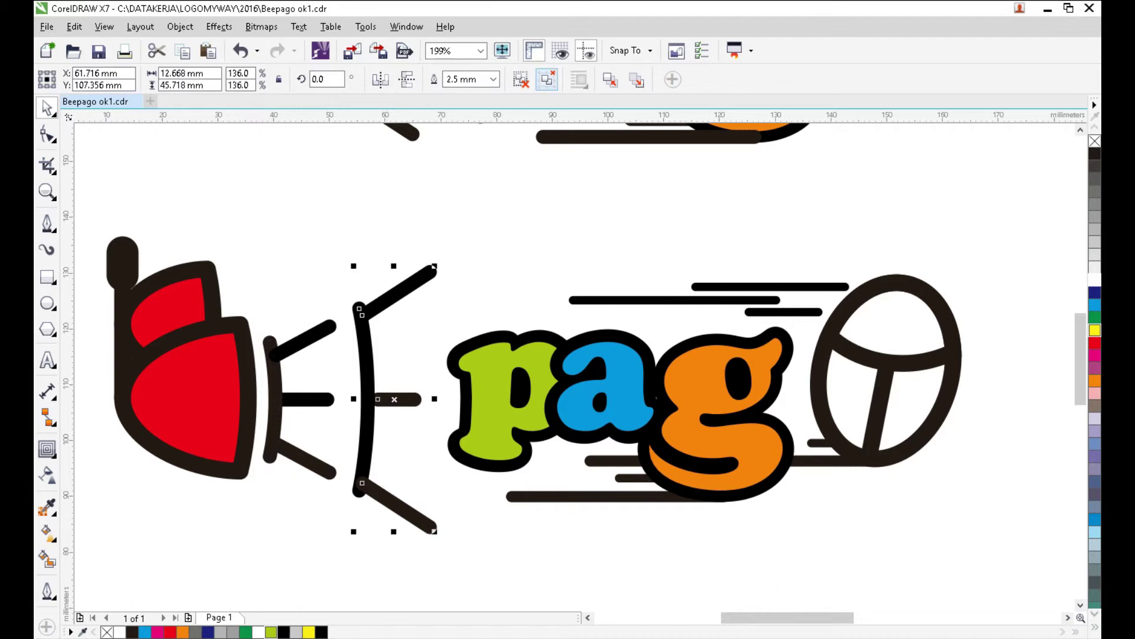
left_click(547, 79)
left_click(399, 288)
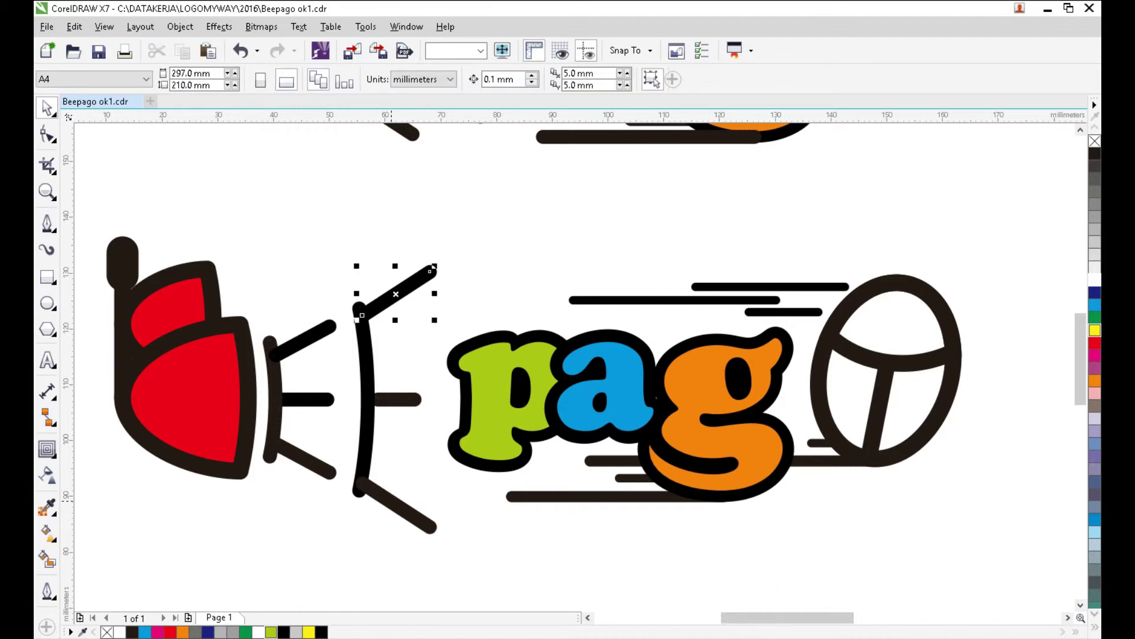
left_click(392, 502, "shift")
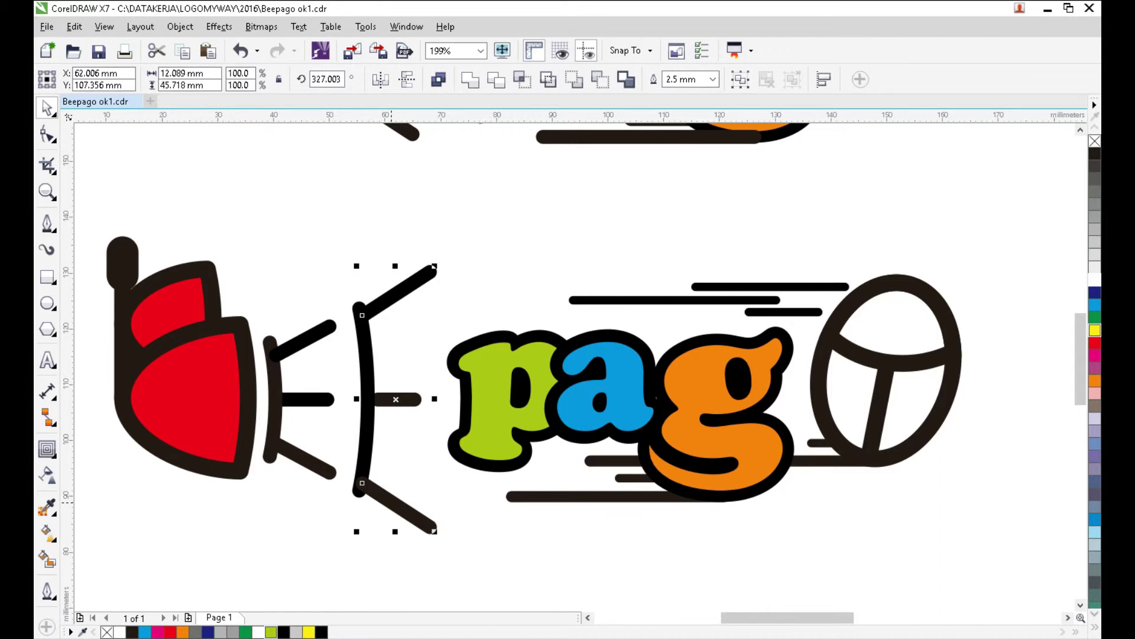
key("Delete")
Ungroup the smaller e shape and stretch its upper ray's outer end up and right, well past the tall arc
left_click(307, 339)
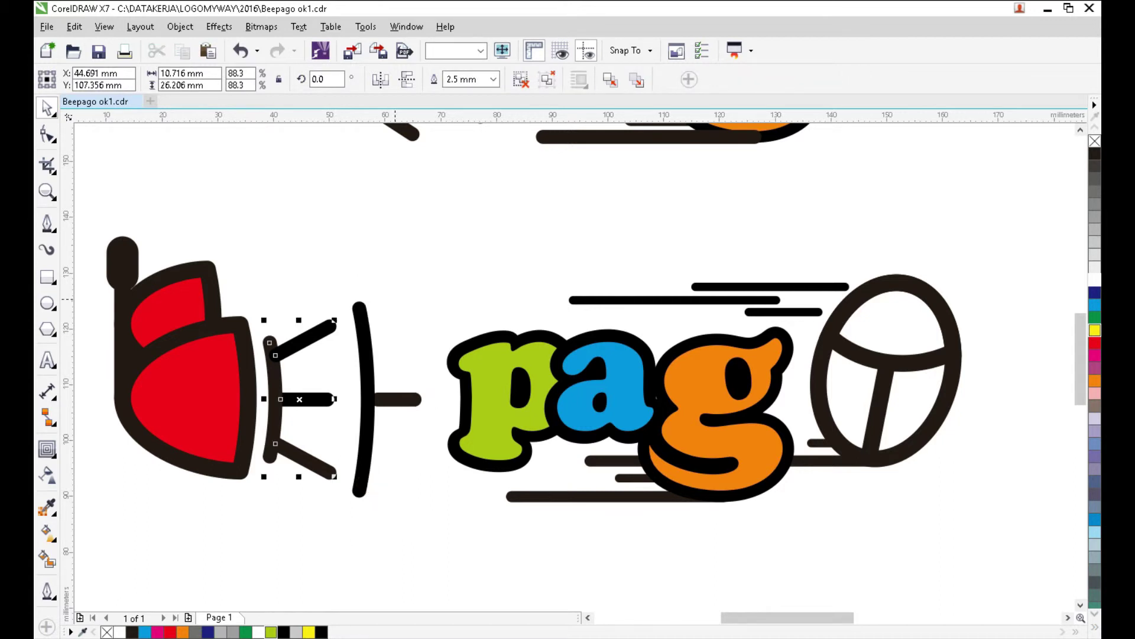
left_click(47, 135)
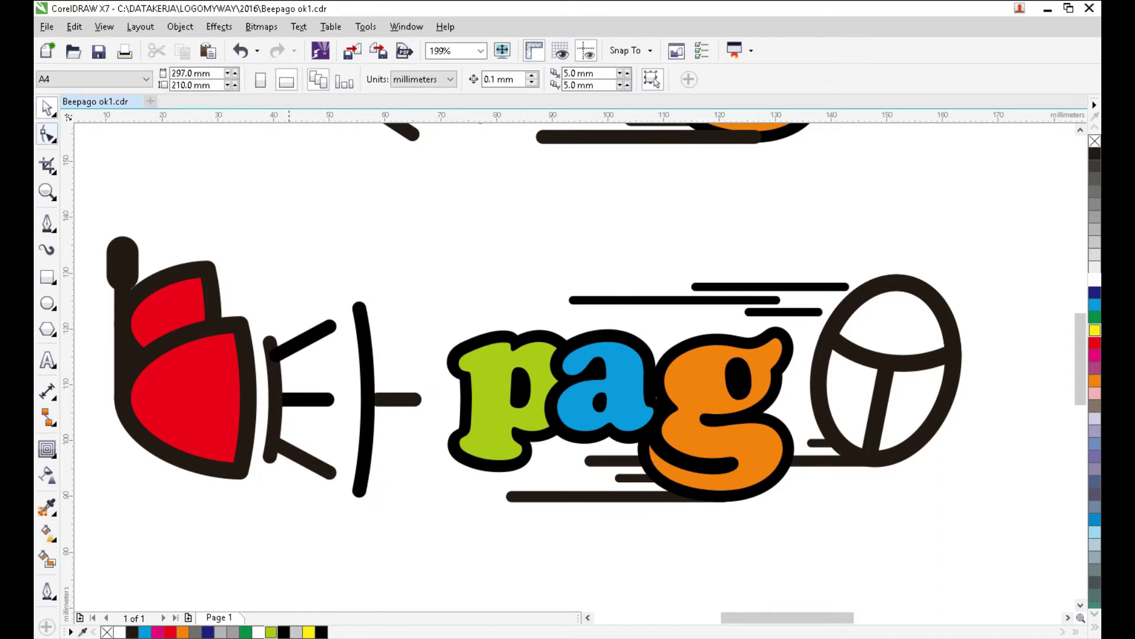
left_click(330, 327)
left_click_drag(330, 327, 441, 252)
Lengthen the tall arc symmetrically to about 38.8 mm high and move it left to about X 54.3 mm
left_click(362, 325)
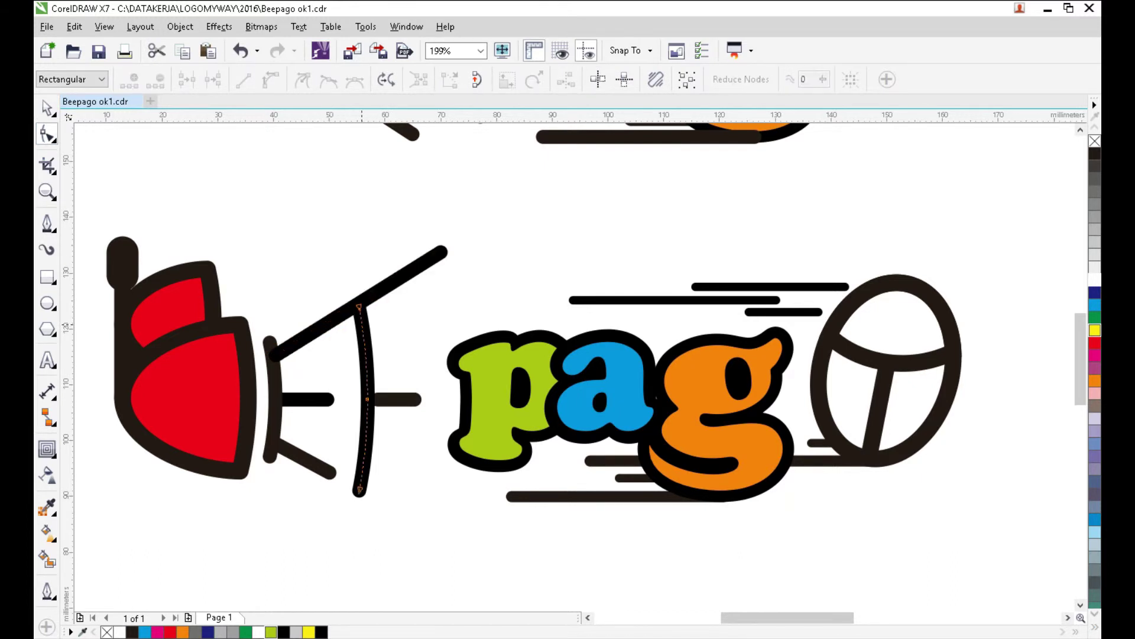
left_click(48, 108)
left_click_drag(362, 301, 362, 286)
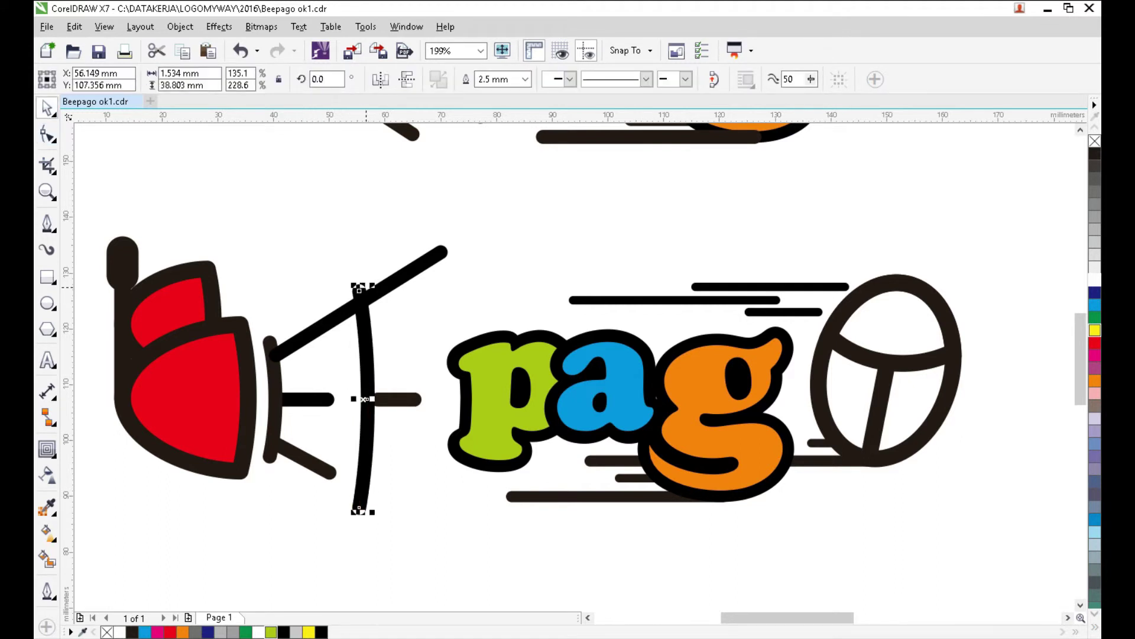
left_click(361, 255)
left_click(355, 340)
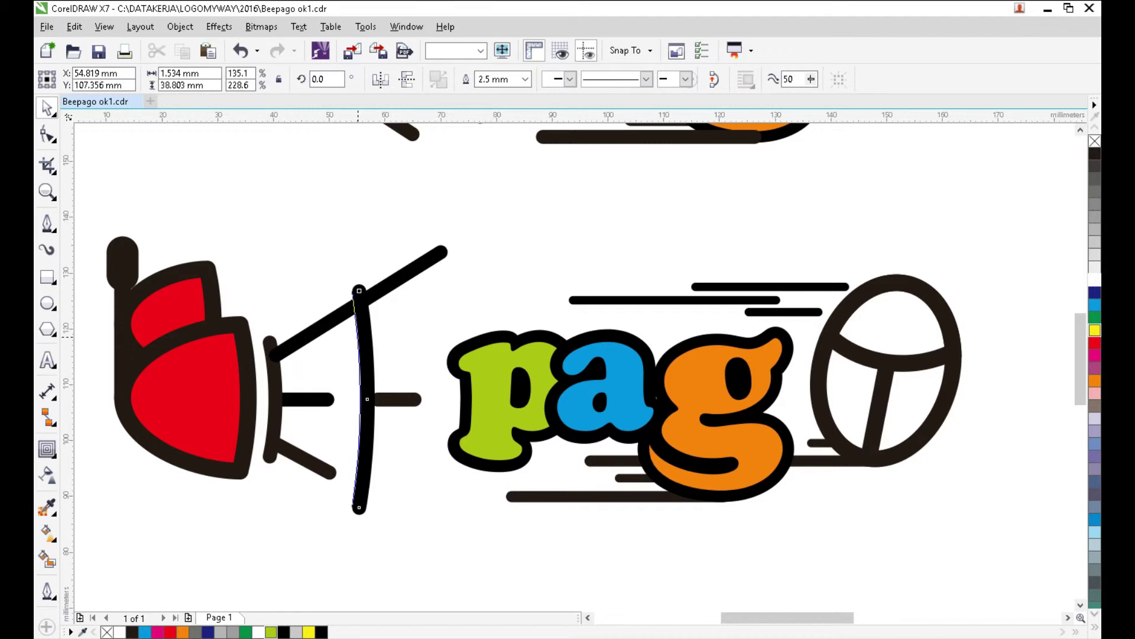
key("Escape")
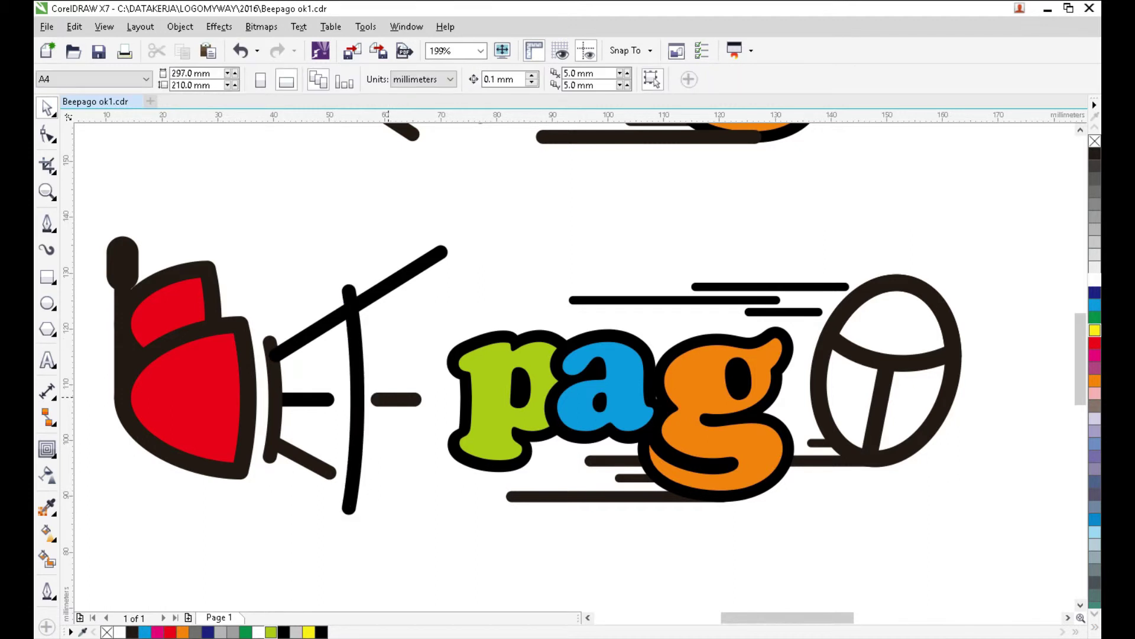
Move the short middle ray beside the tall arc left until it touches the arc
left_click(378, 399)
left_click_drag(376, 399, 363, 399)
left_click(353, 399)
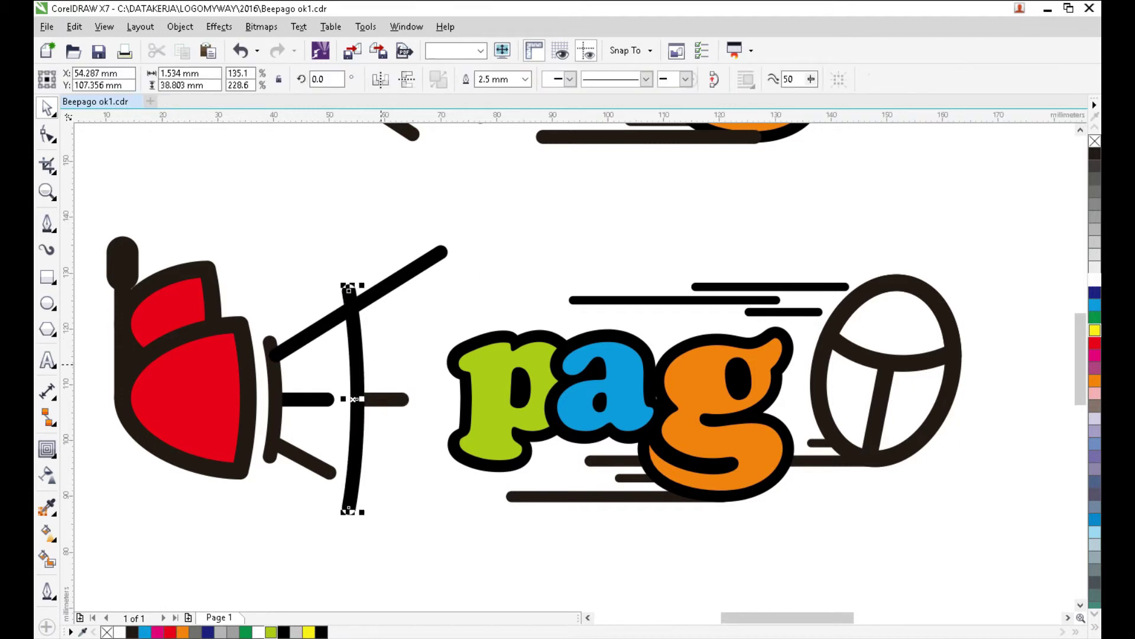
Cut the long upper ray by adding nodes and deleting the stretch between the small e's ray and the tall arc
left_click(323, 326)
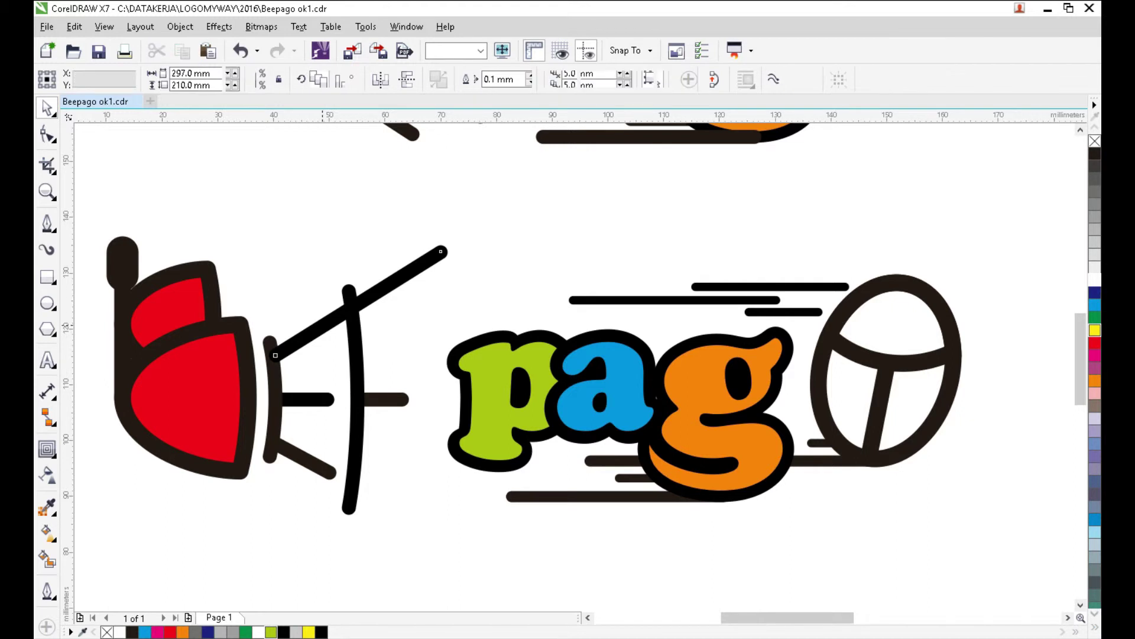
left_click(47, 135)
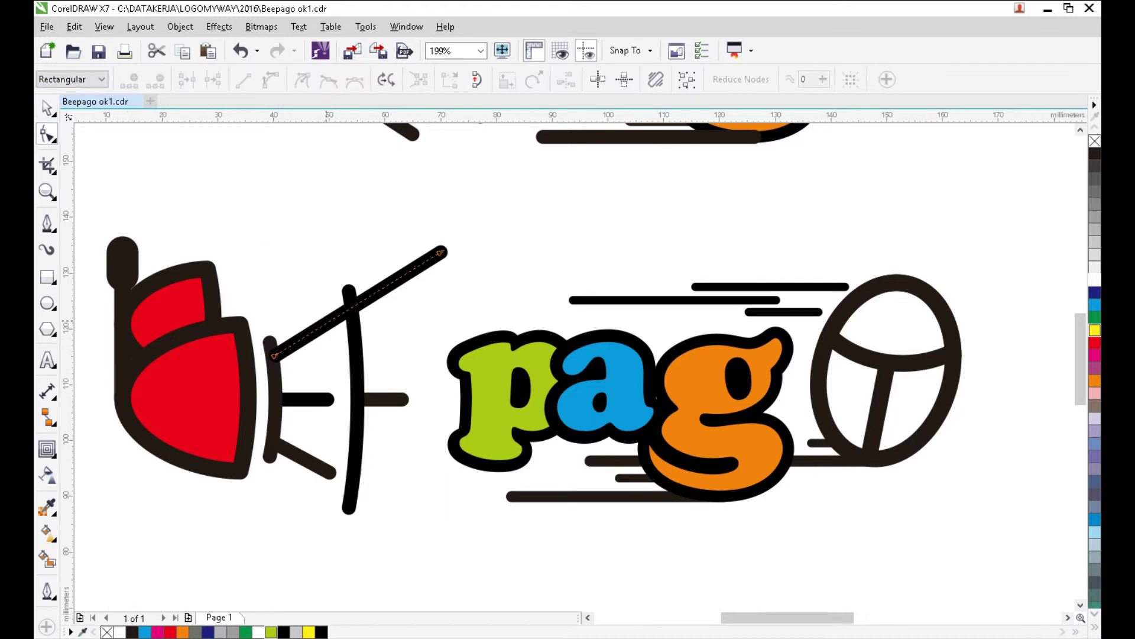
left_click(326, 323)
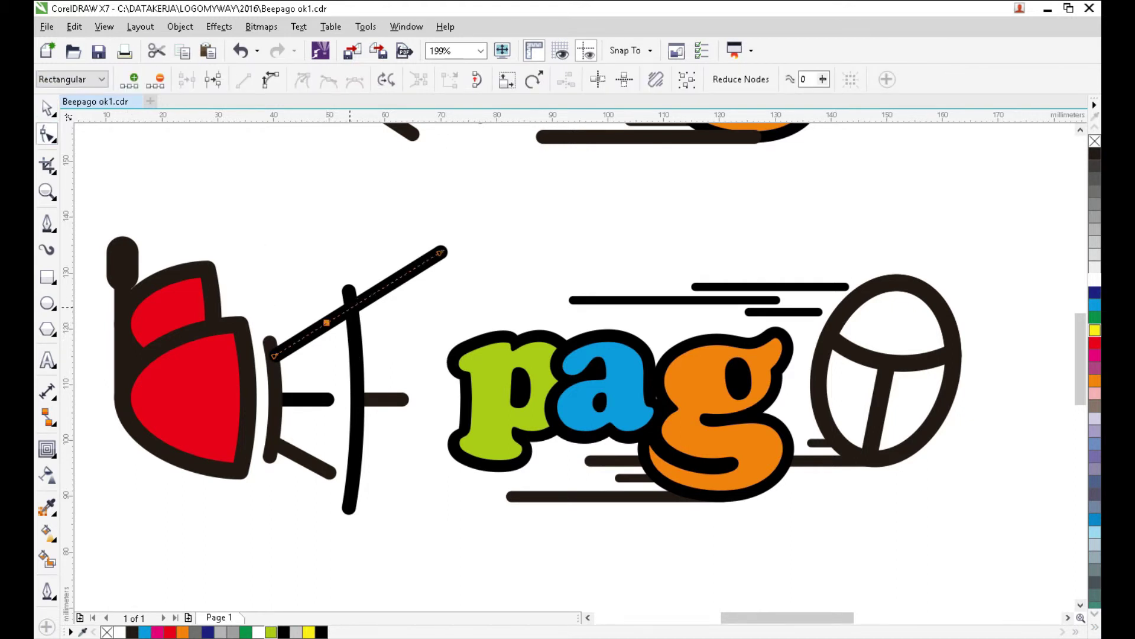
left_click(350, 308)
double_click(338, 315)
left_click(335, 312)
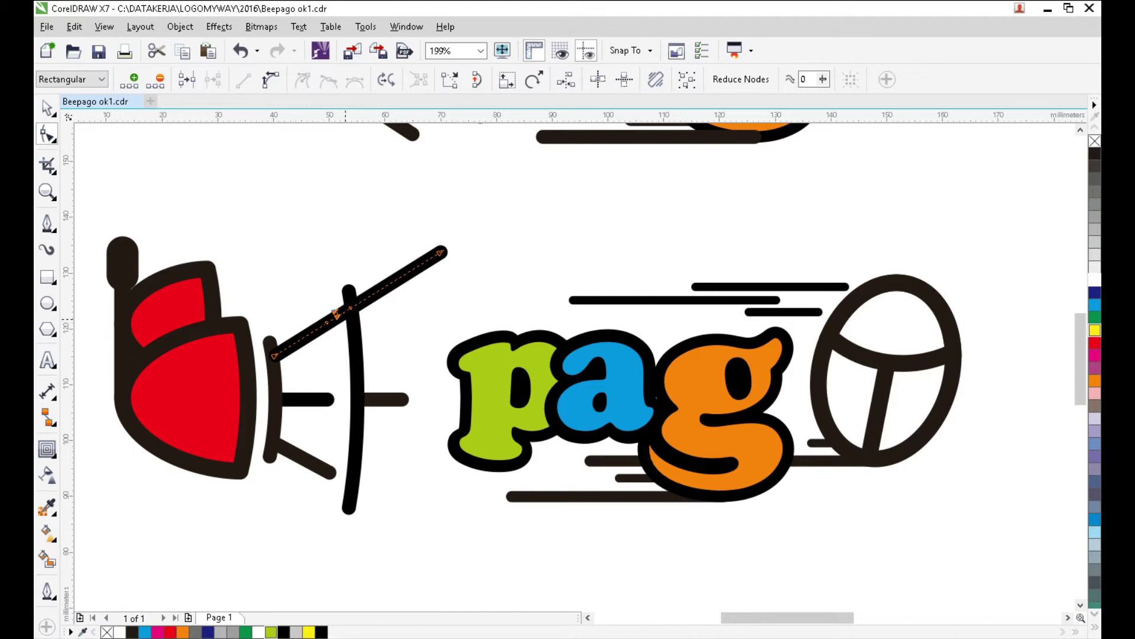
key("Delete")
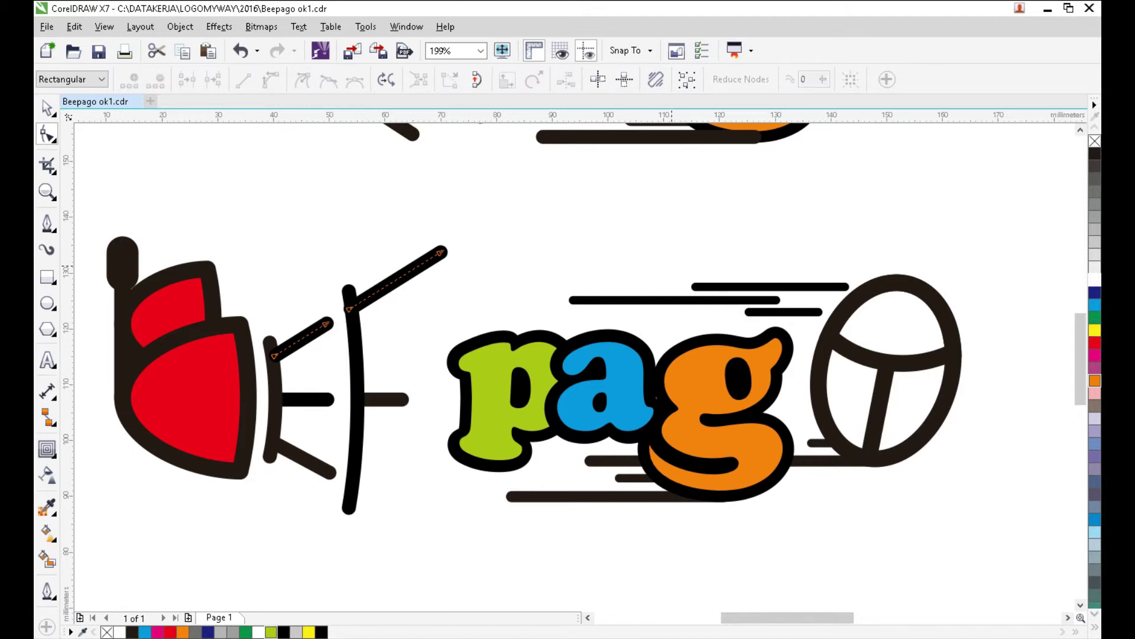
Nudge the ray segment at the upper end of the tall arc slightly right and up
mouse_move(314, 197)
left_mouse_down()
mouse_move(384, 285)
mouse_move(499, 278)
mouse_move(498, 316)
left_mouse_up()
key("Right")
key("Up")
key("Right")
key("Up")
key("Right")
key("Up")
key("Right")
key("Up")
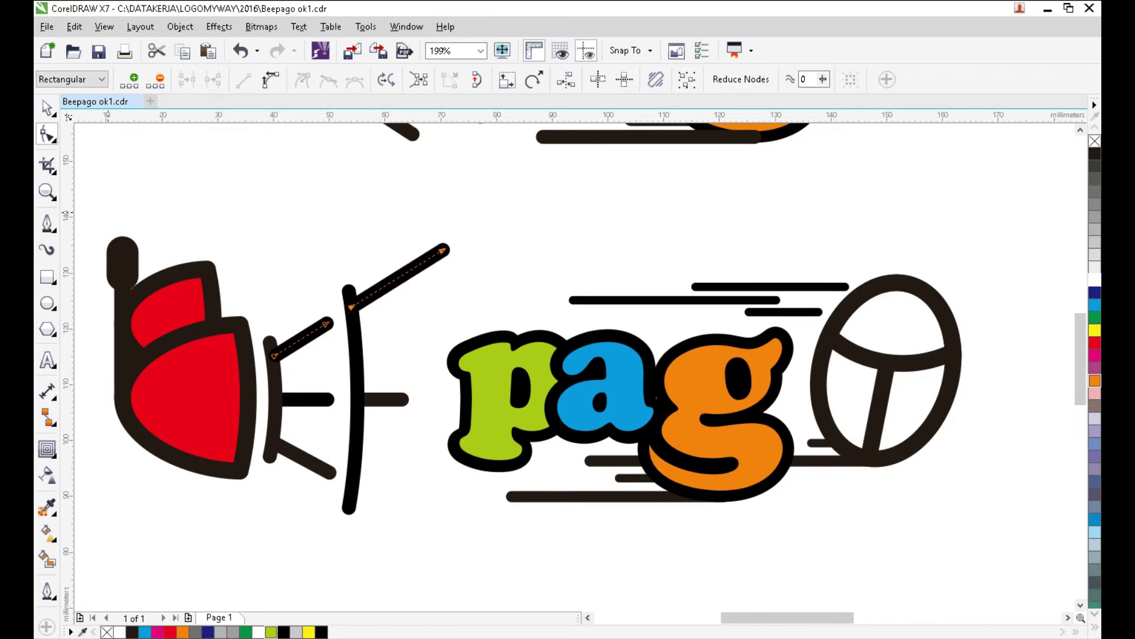
key("space")
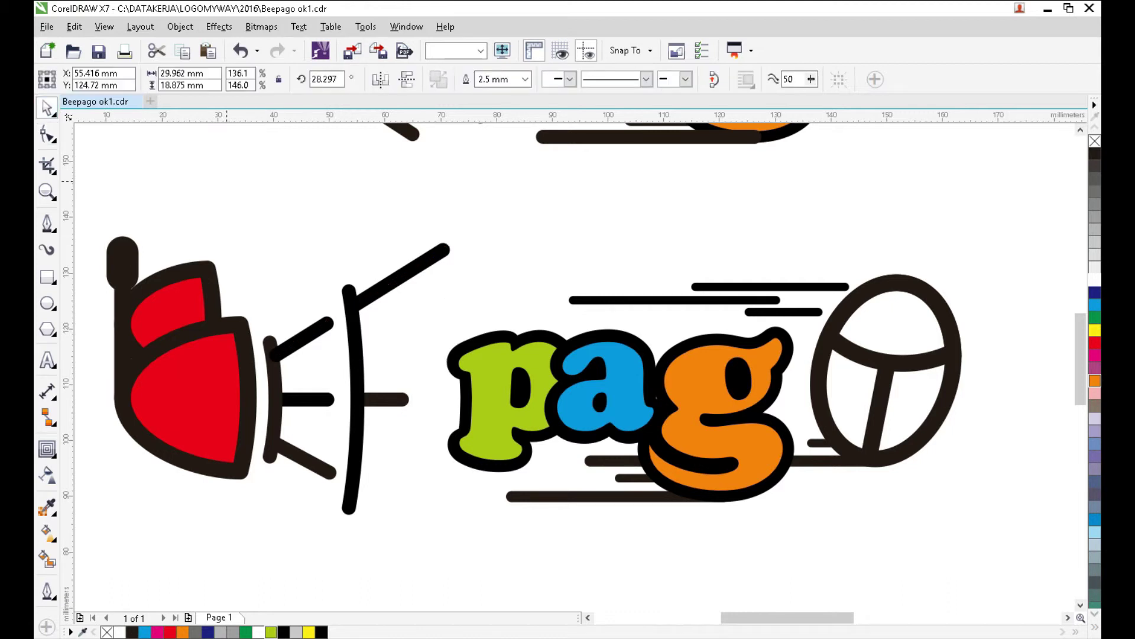
key("Escape")
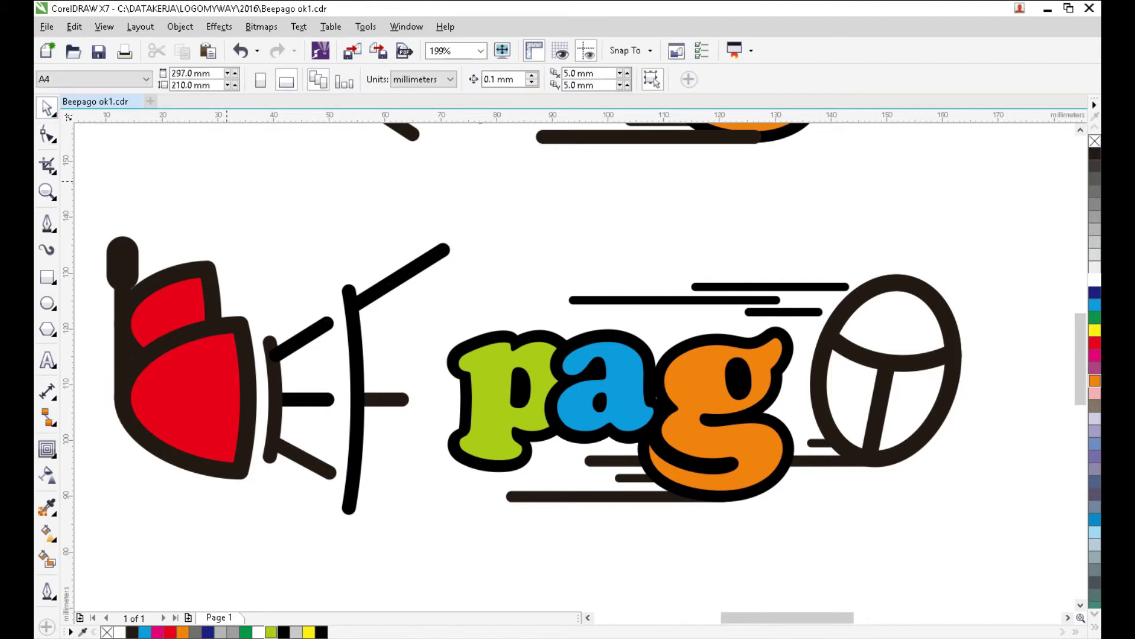
Create a vertically mirrored copy of the two upper rays, delete the old lower ray, and move the copy down to the arcs' lower ends
left_click(403, 275)
left_click_drag(359, 243, 349, 351)
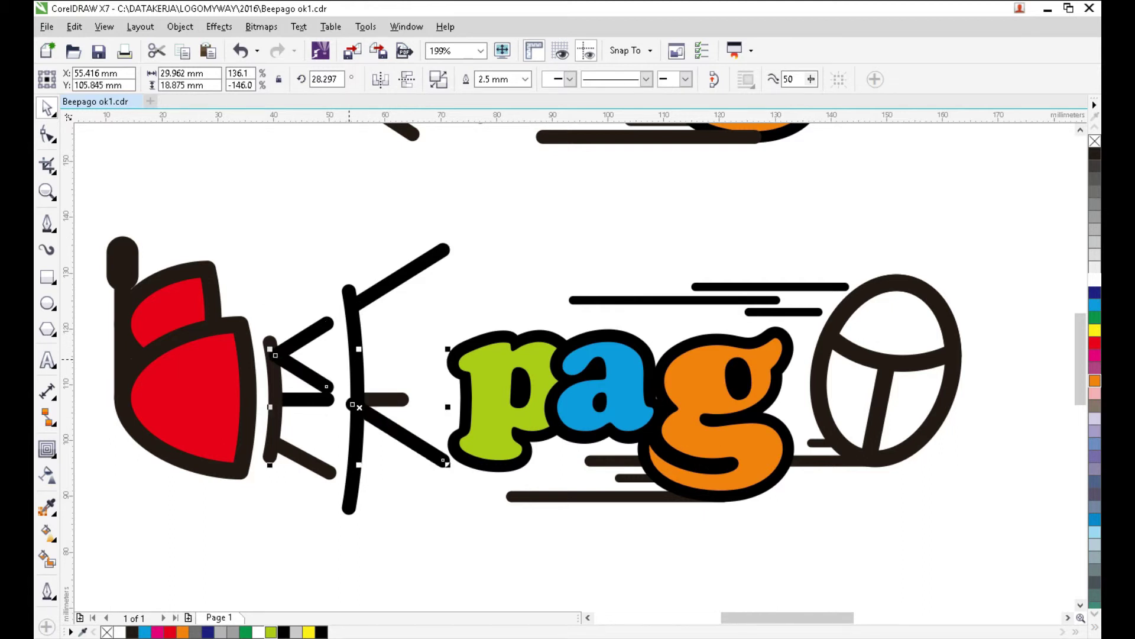
left_click(313, 457)
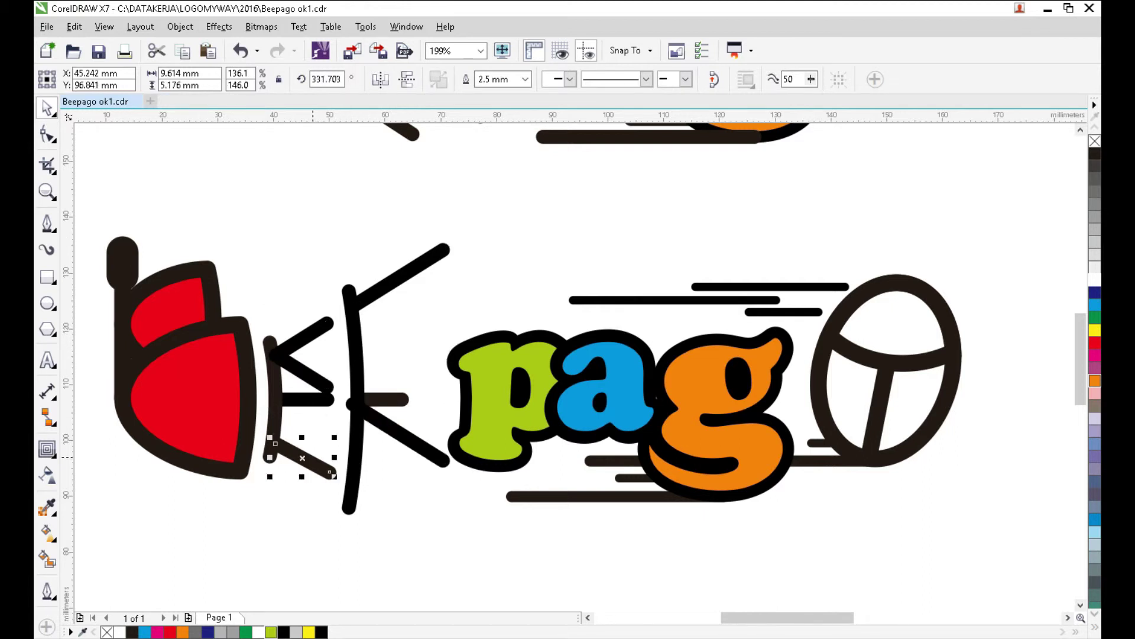
key("Delete")
mouse_move(313, 374)
left_mouse_down()
mouse_move(312, 463)
mouse_move(301, 457)
left_mouse_up()
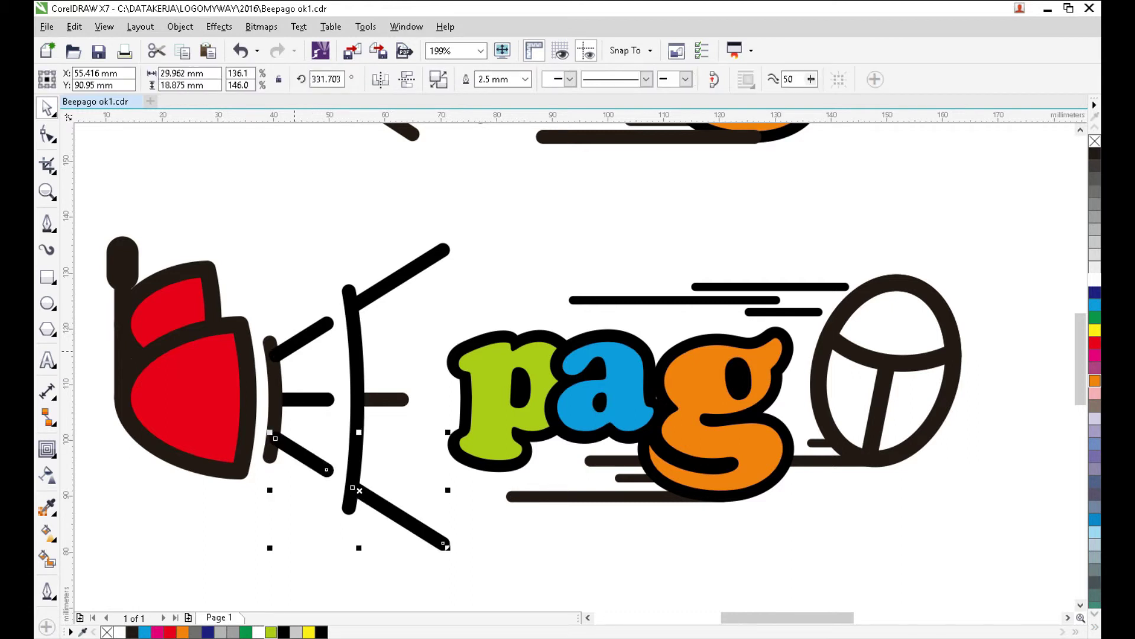
Group the upper and lower slanted rays and centre them vertically with the middle rays and arcs
left_click(295, 348, "shift")
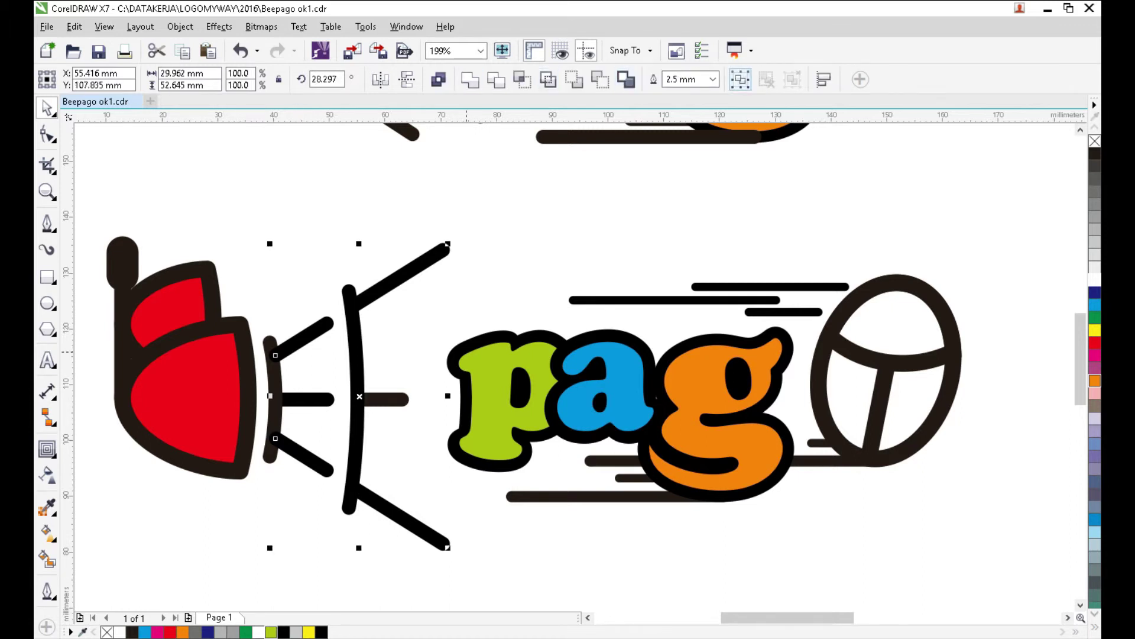
left_click(741, 79)
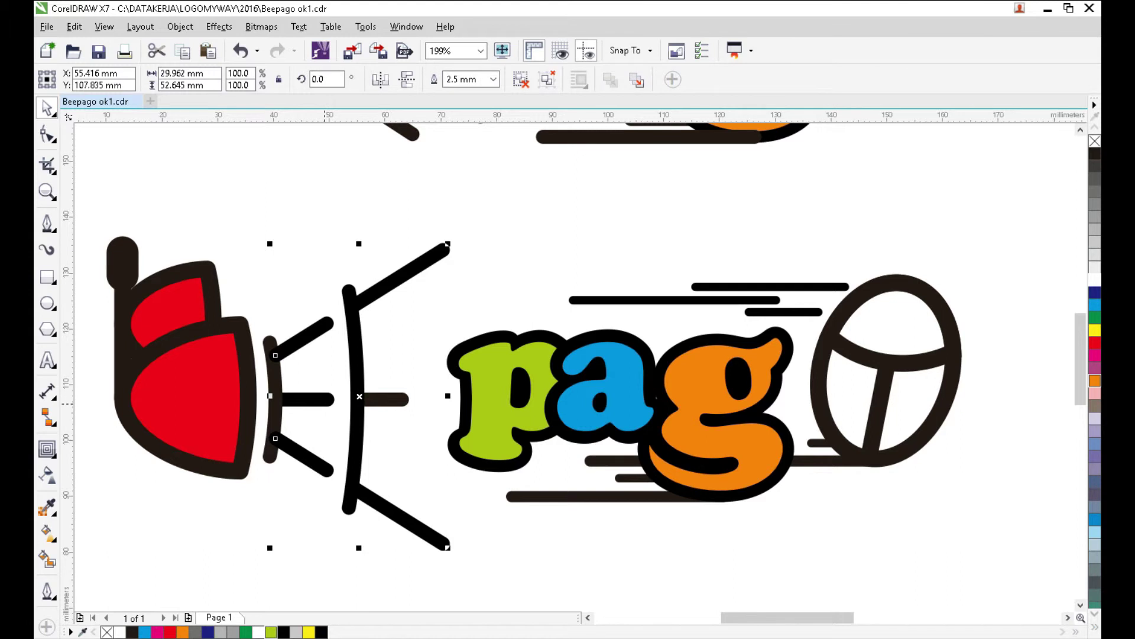
left_click(327, 401, "shift")
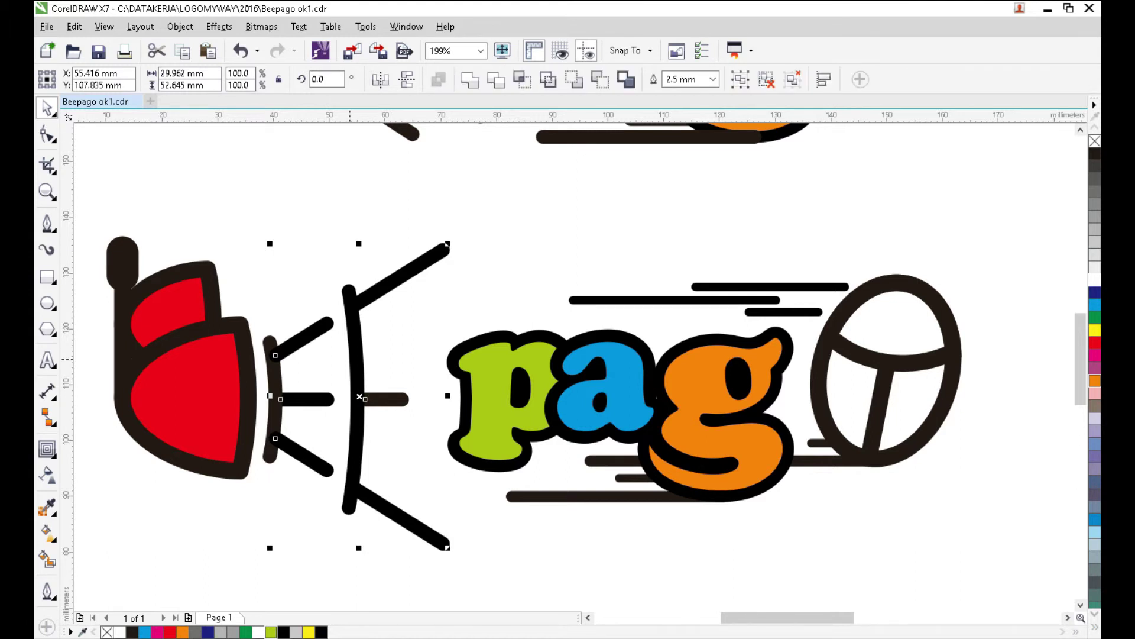
left_click(273, 383, "shift")
key("e")
left_click(296, 247)
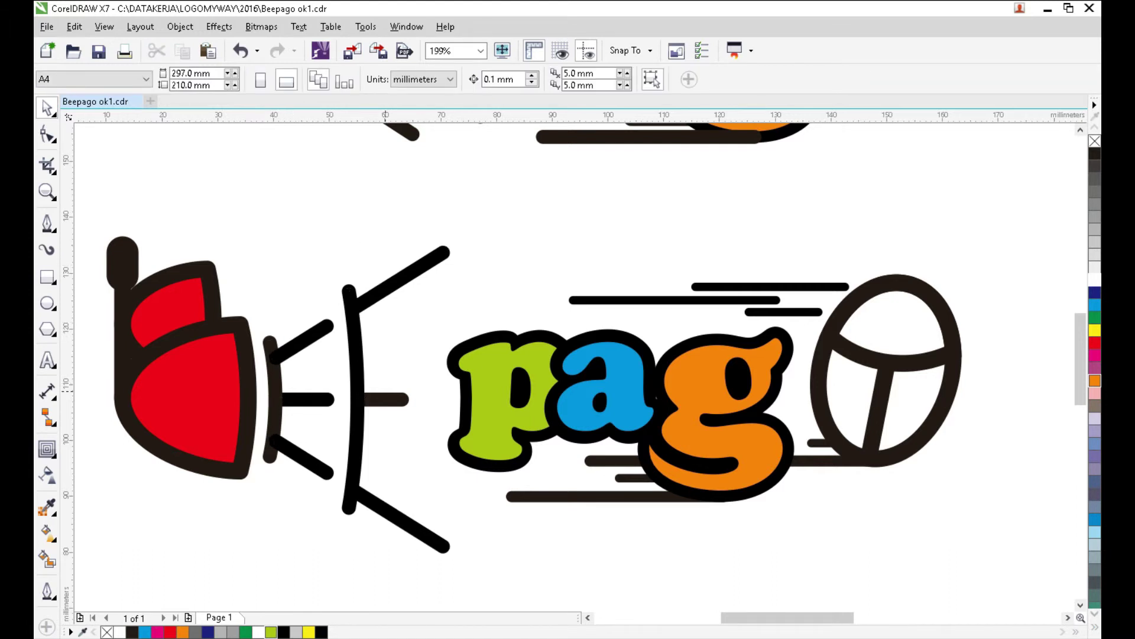
Lengthen the tall e's middle ray slightly to the right, toward the green p
left_click(383, 395)
left_click_drag(408, 400, 425, 402)
left_click(412, 440)
Move the green p together with its black outline left to about X 78.8 mm
left_click(464, 366)
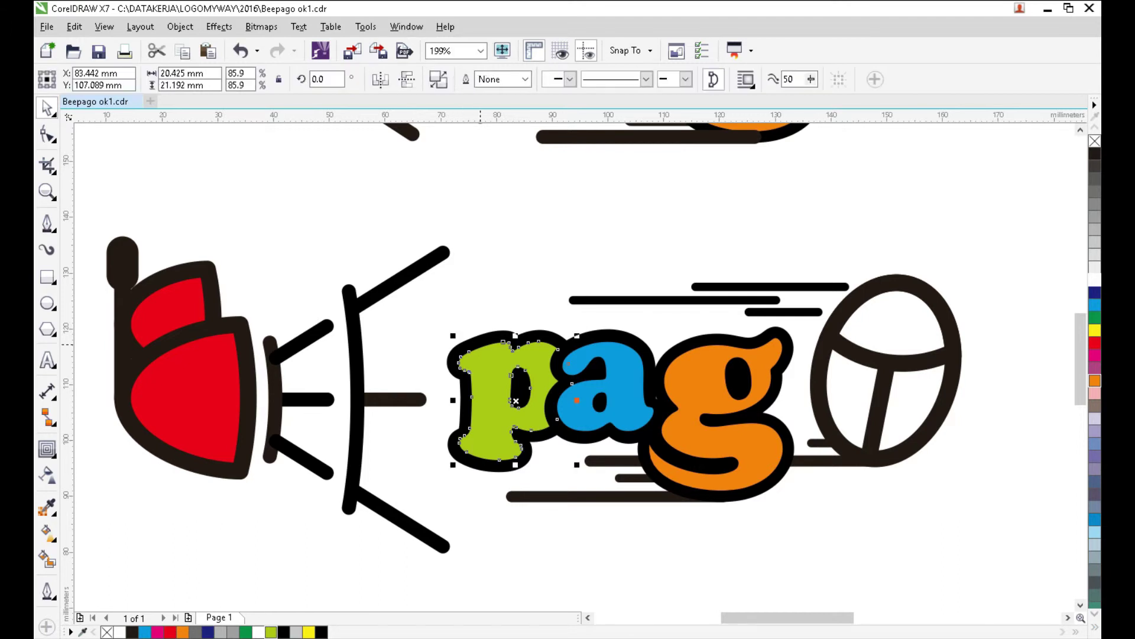
left_click(480, 339, "shift")
left_click_drag(497, 341, 470, 341)
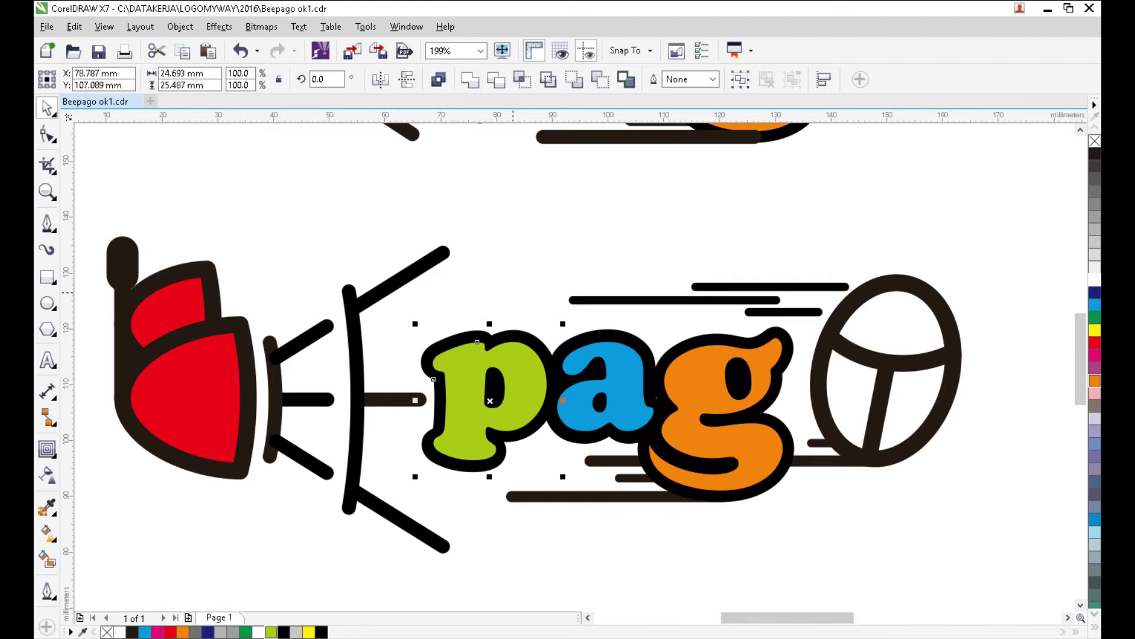
key("Escape")
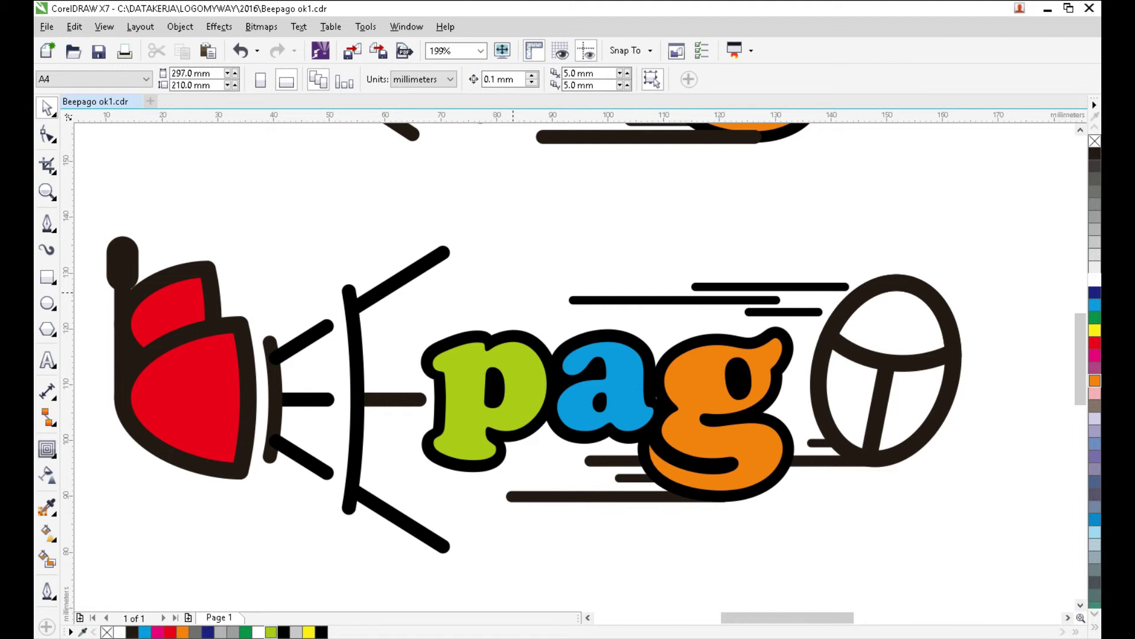
Nudge the blue a slightly right to even its spacing between the p and g
left_click(904, 282)
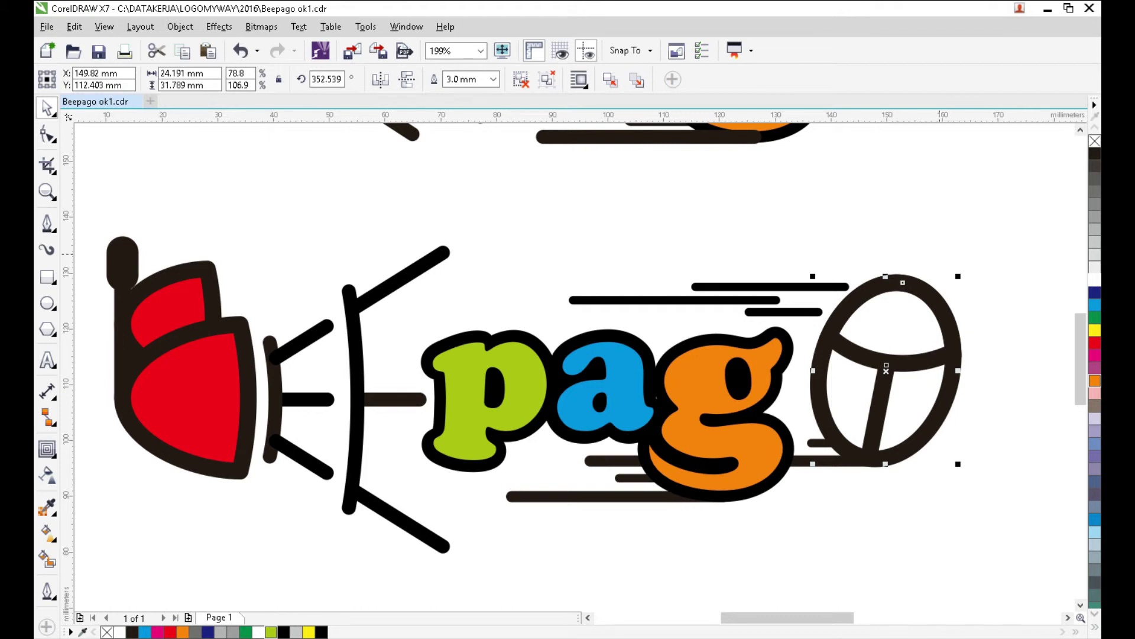
left_click_drag(507, 314, 662, 448)
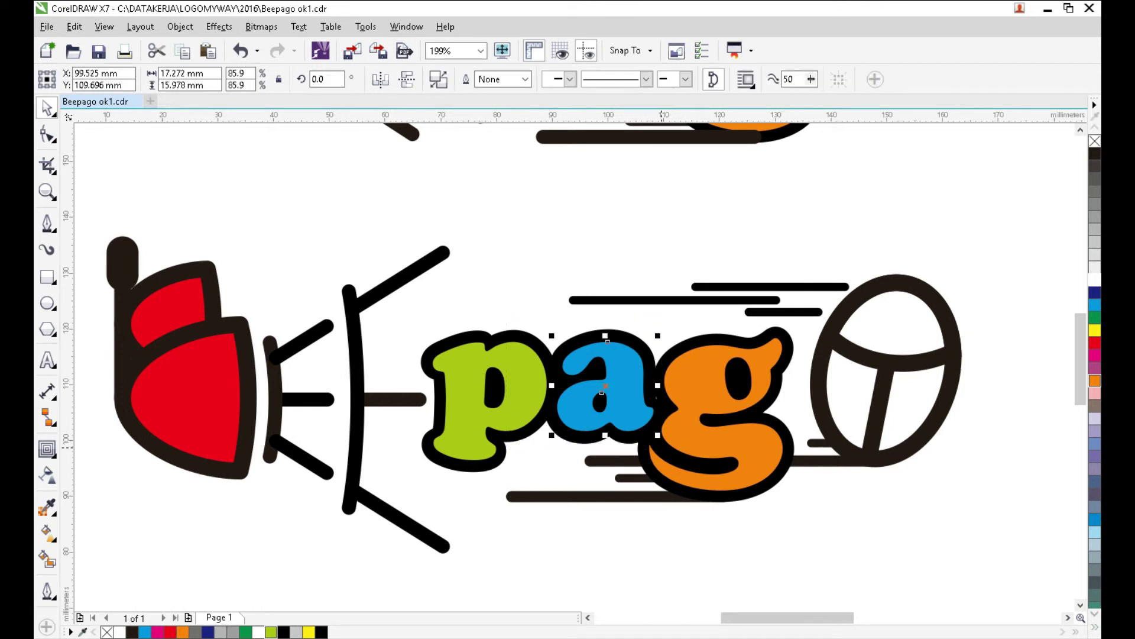
key("Right")
key("Right")
key("Right")
key("Escape")
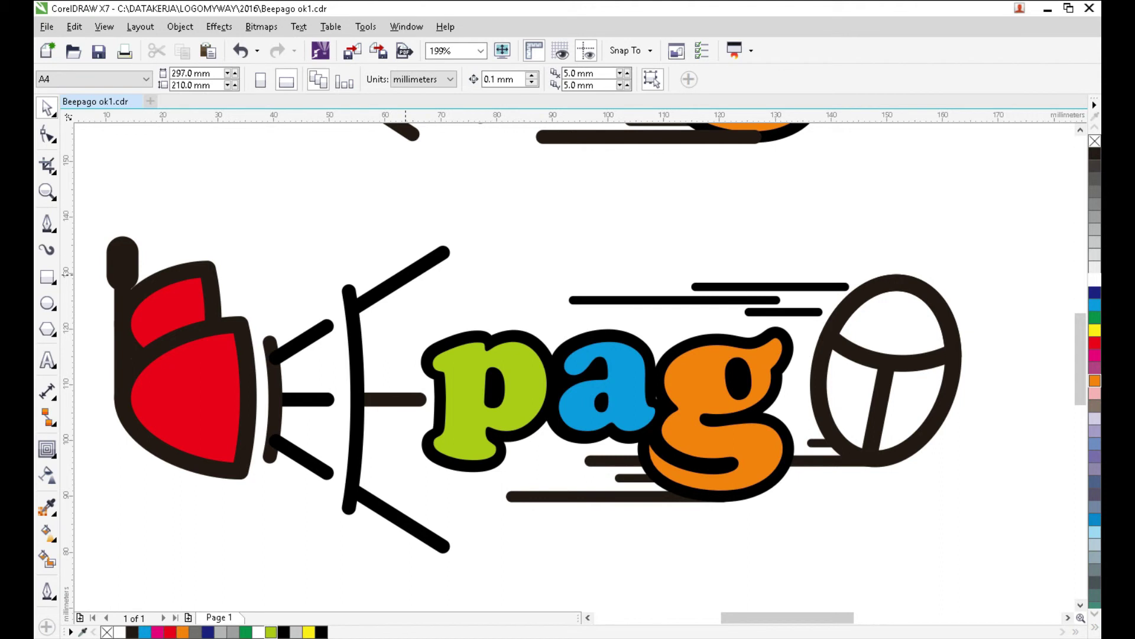
Try a yellow outline colour on all arcs and rays of both e shapes
left_click(405, 276)
left_click(384, 397, "shift")
left_click(356, 396, "shift")
left_click(315, 398, "shift")
left_click(272, 381, "shift")
right_click(1095, 330)
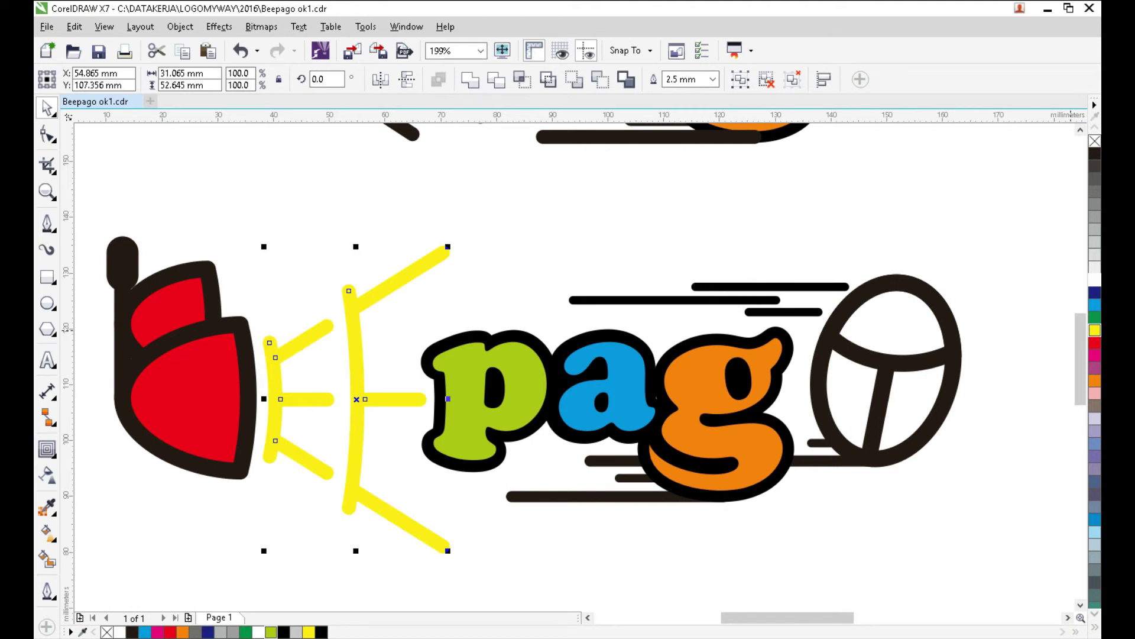
Set the outlines of all arcs and rays of both e shapes to 3 mm wide and black
left_click(713, 79)
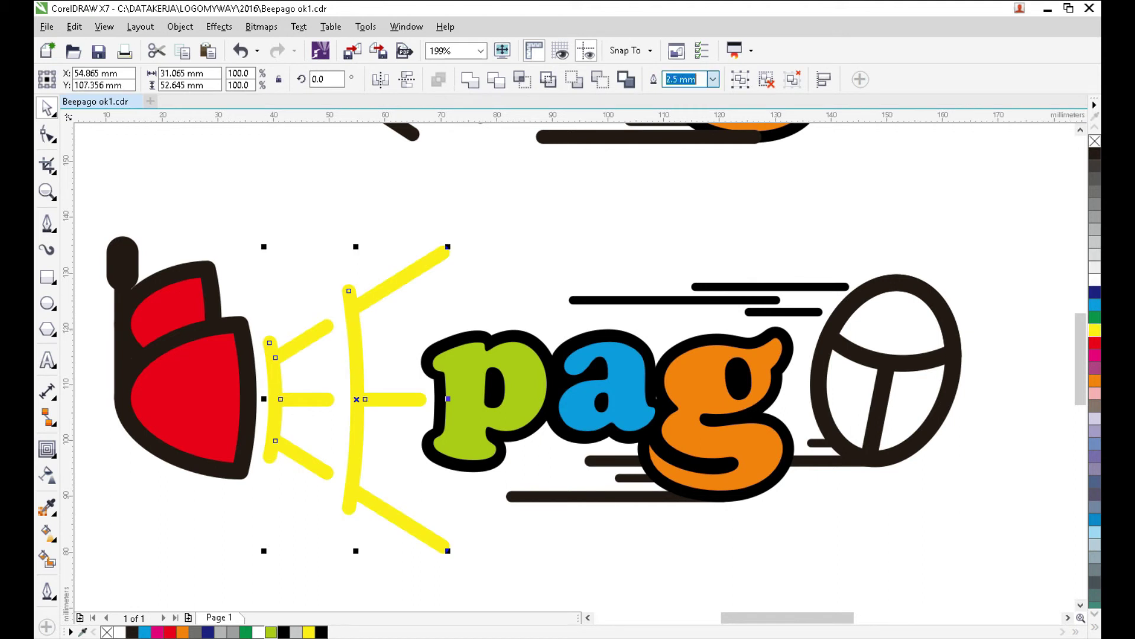
type("3")
key("Return")
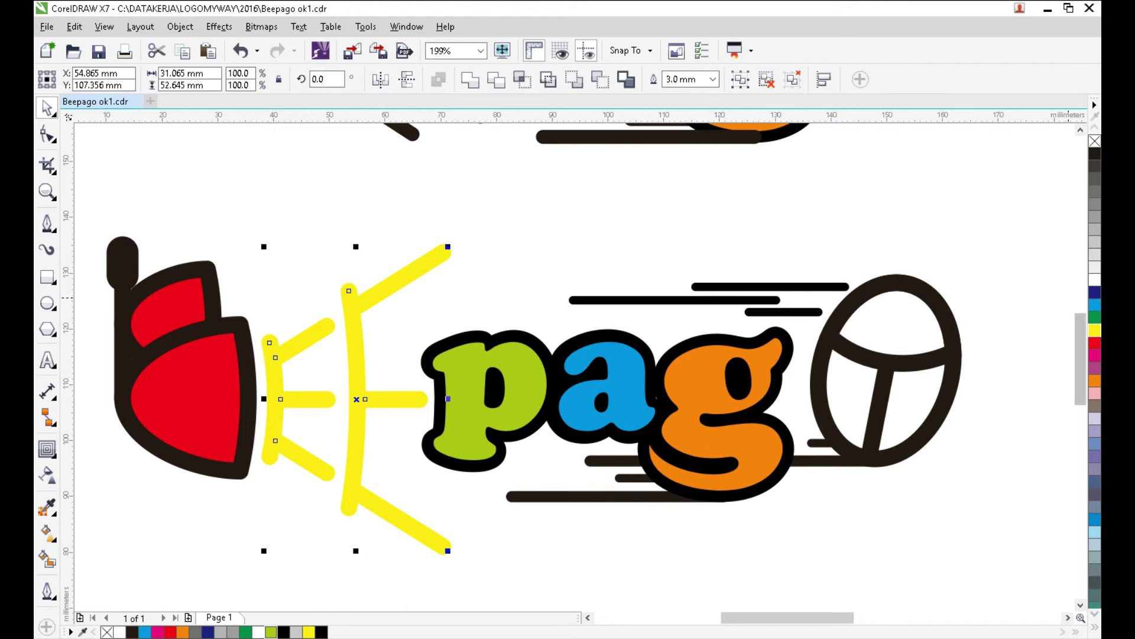
right_click(1094, 153)
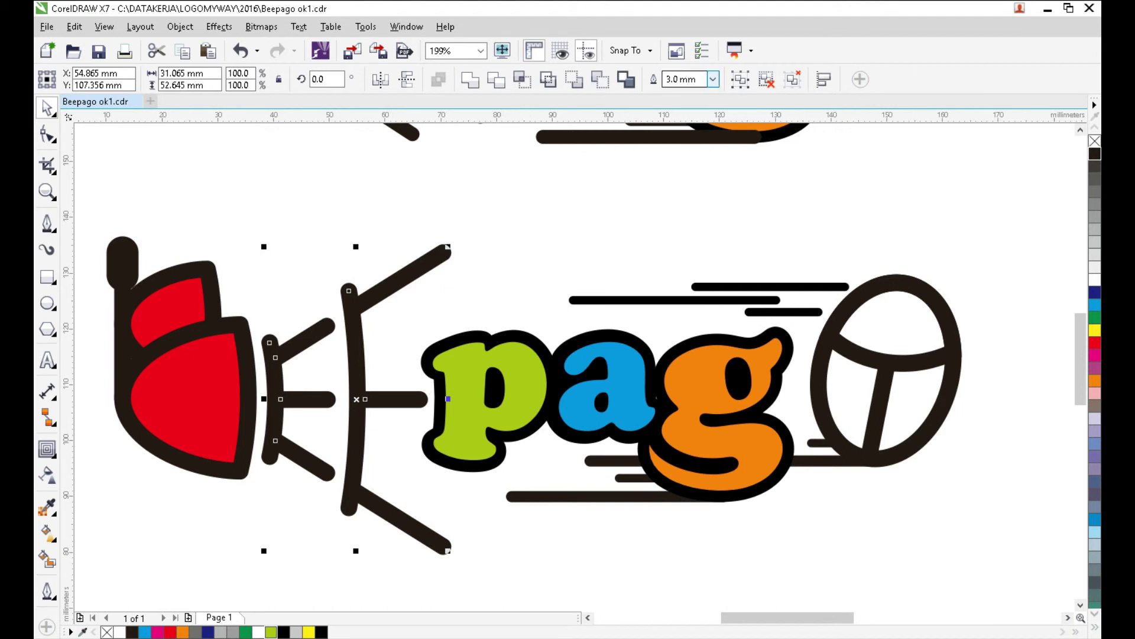
left_click(672, 217)
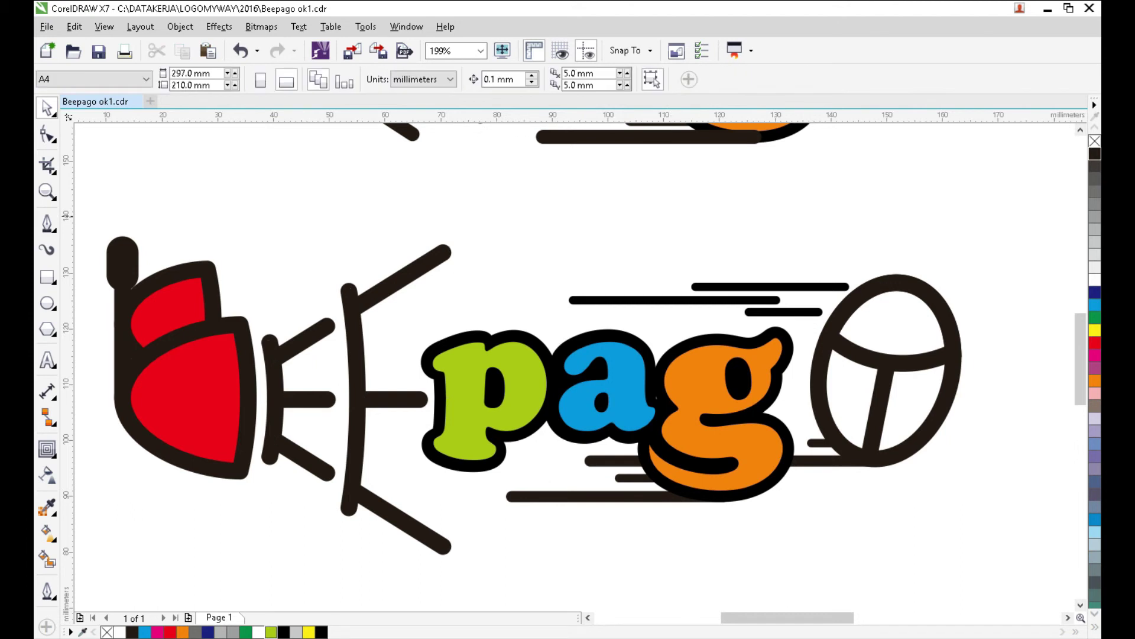
Extend the lowest speed line's left end outward to about X 75 mm, under the green p
left_click(525, 496)
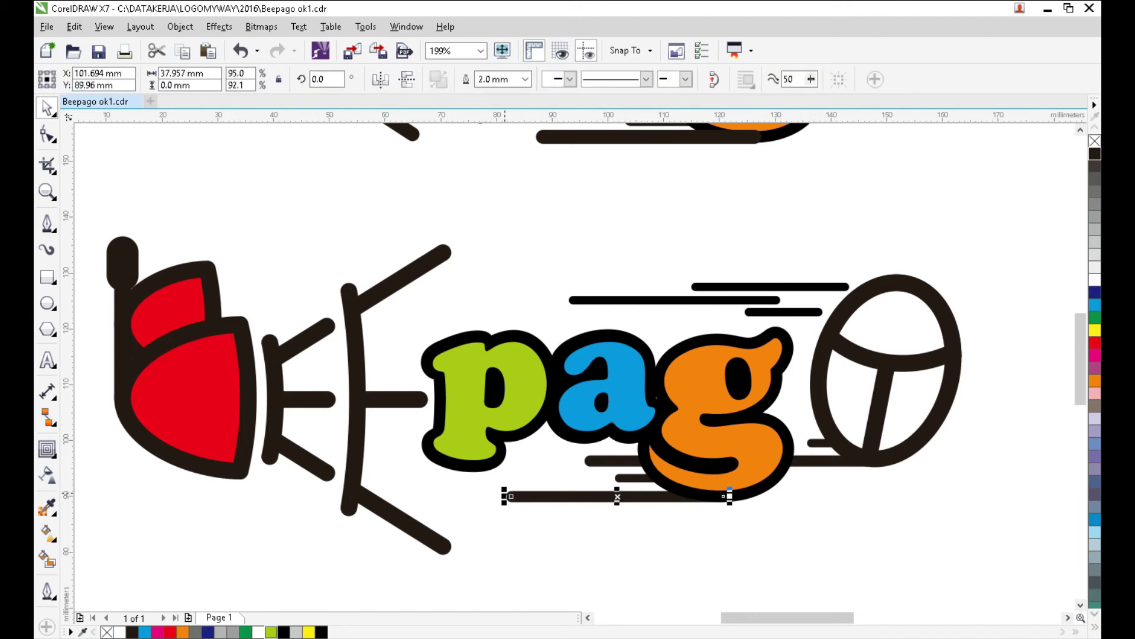
key("F10")
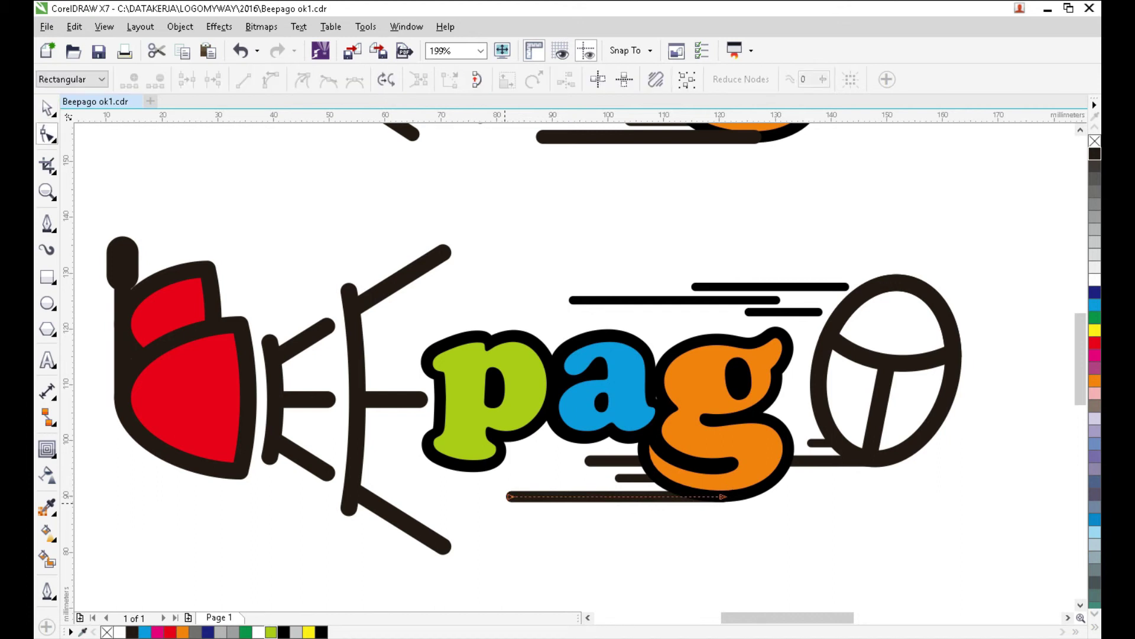
left_click(509, 496)
left_click_drag(510, 496, 468, 496)
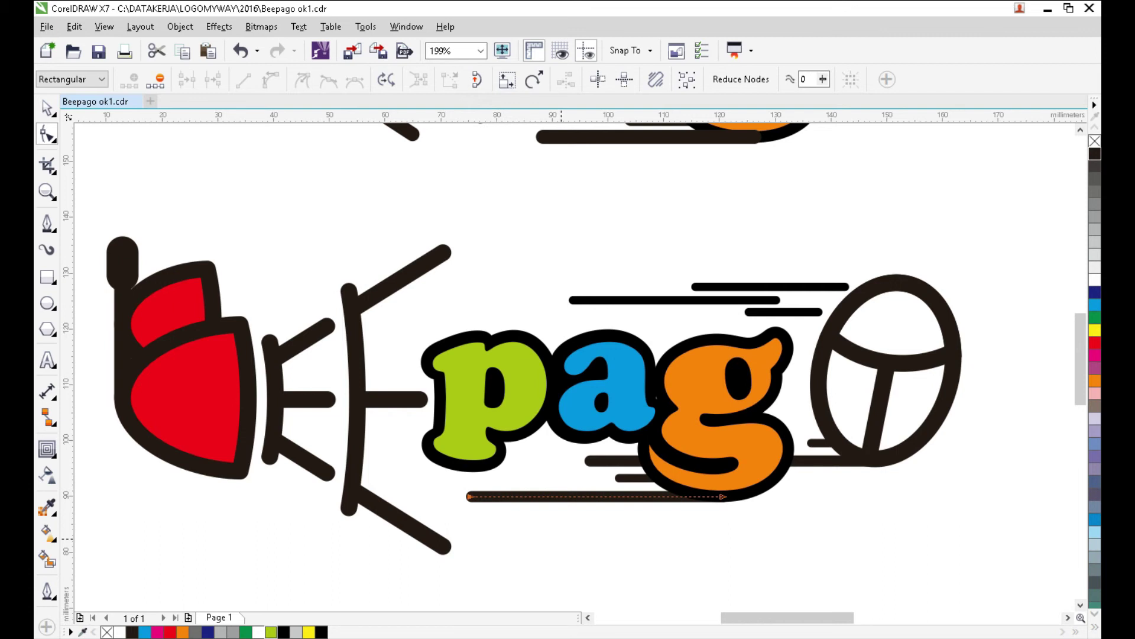
key("space")
Enlarge the whole horn-shaped b to about 28.1 × 46.5 mm and nudge it left to about X 20.7 mm
left_click_drag(88, 206, 258, 537)
left_click_drag(253, 477, 261, 491)
key("Left")
key("Left")
key("Left")
key("Left")
key("Left")
key("Left")
key("Left")
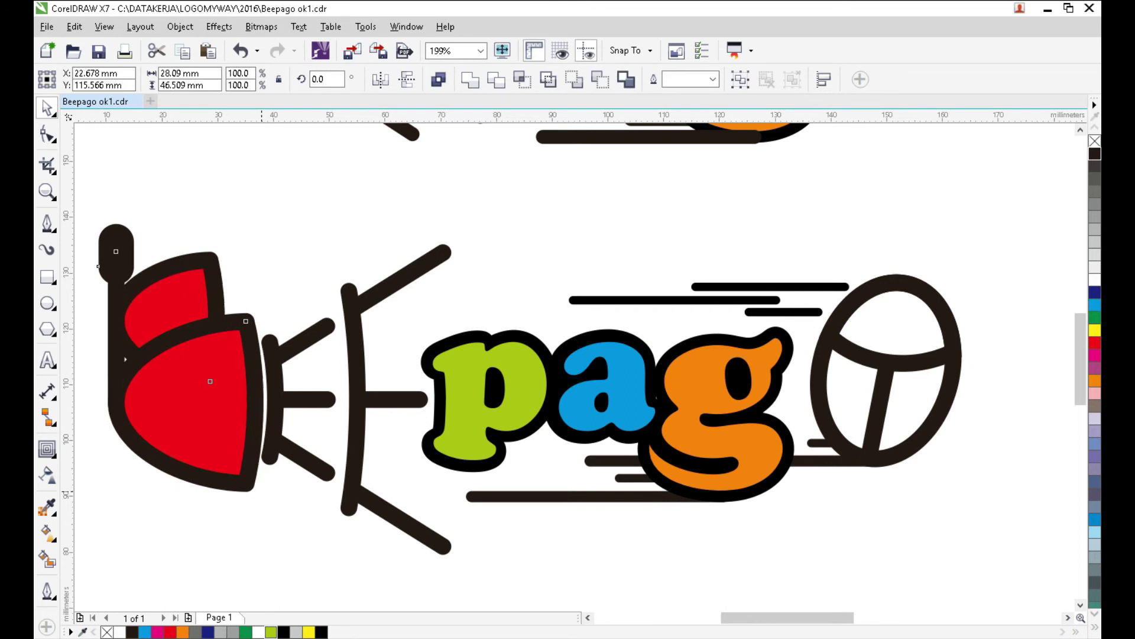
key("Left")
key("Left")
key("Left")
key("Left")
key("Left")
key("Left")
key("Left")
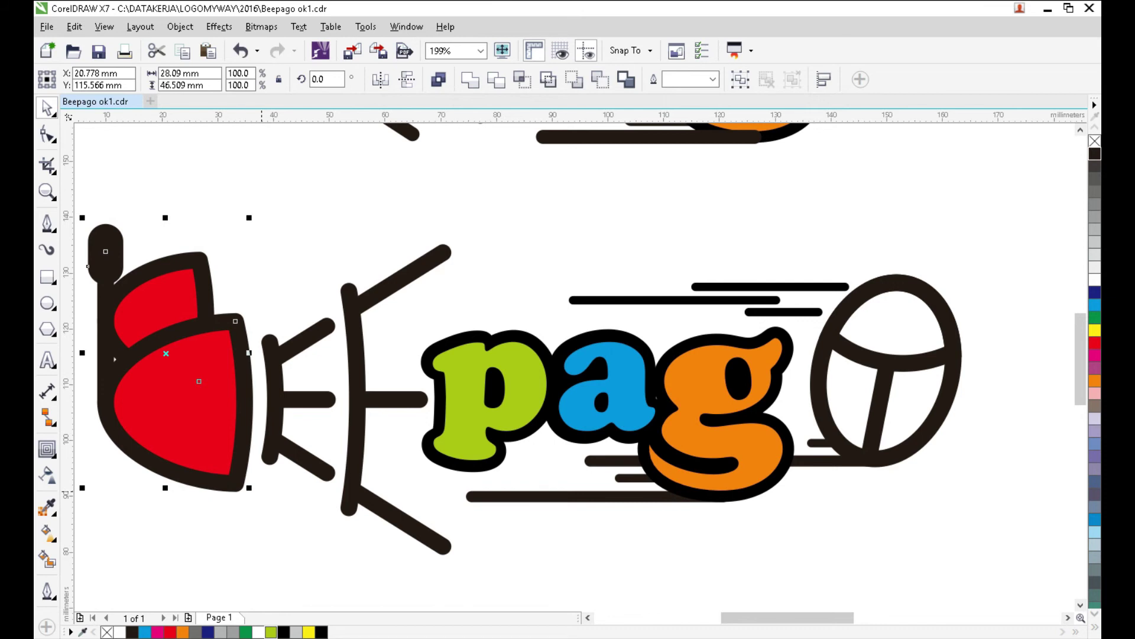
key("Left")
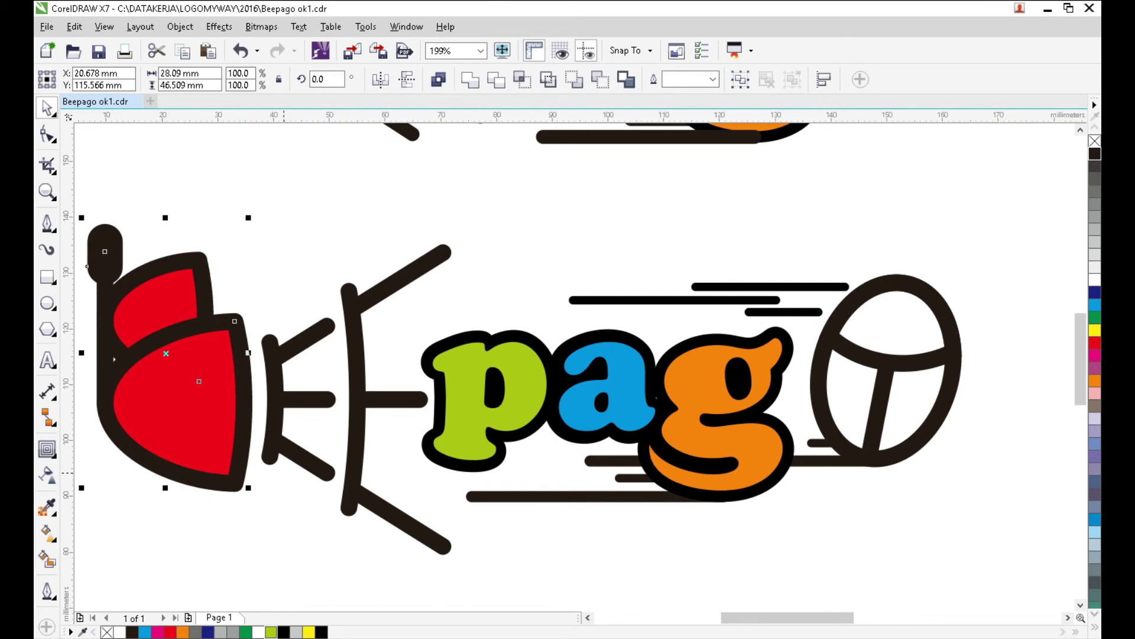
Ungroup the arcs and rays of the two sound-ray e shapes
left_click(277, 445)
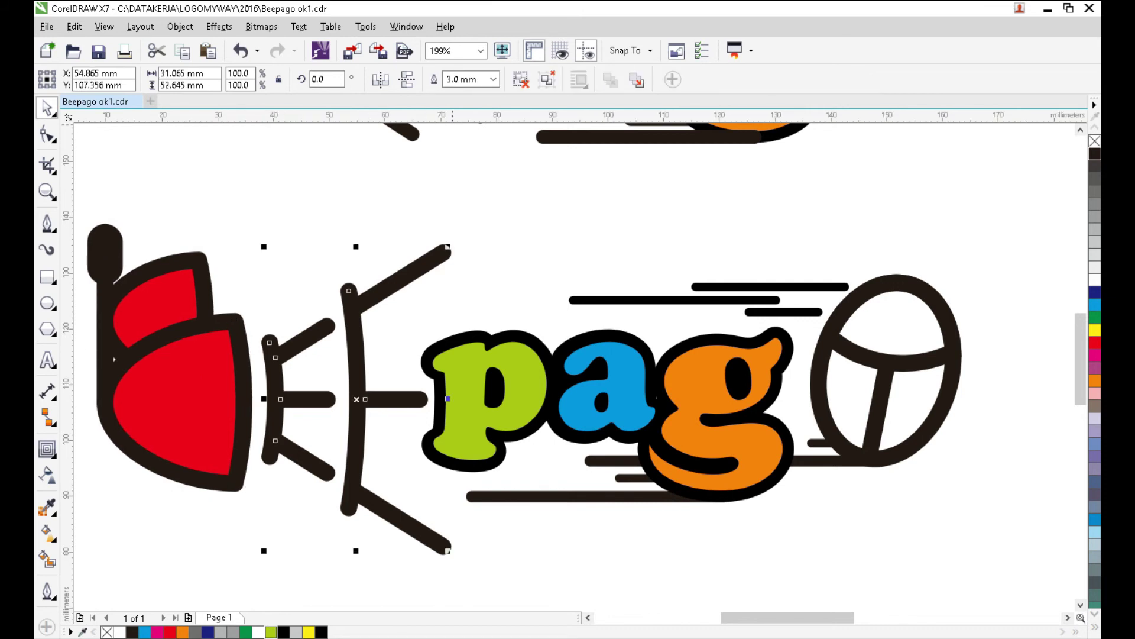
left_click(521, 79)
left_click(290, 277)
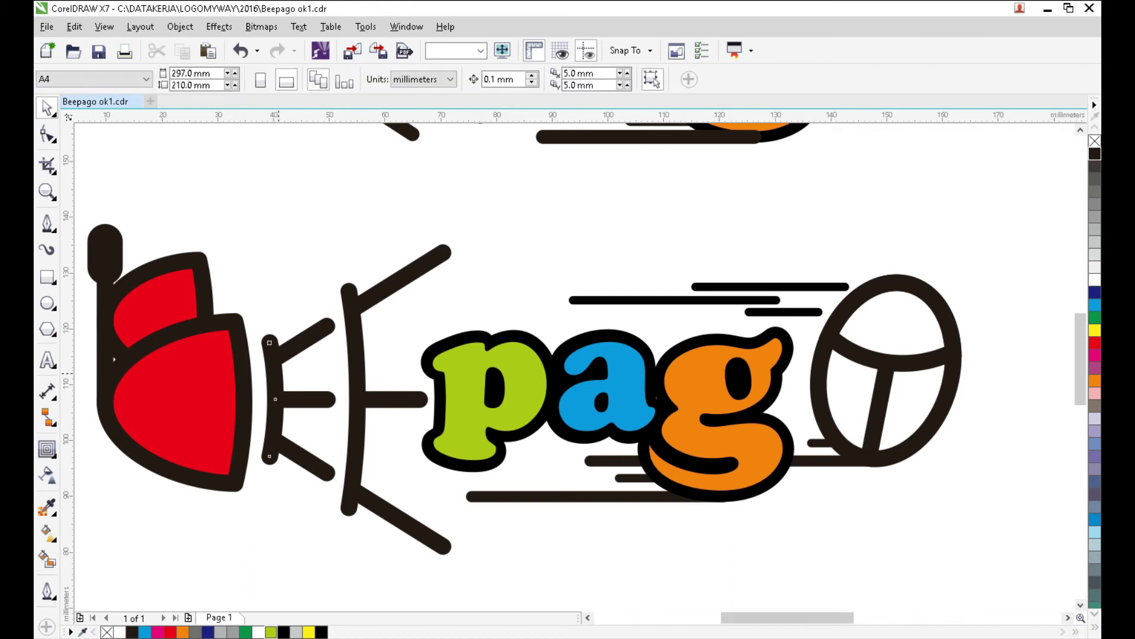
Enlarge the upper red lobe of the horn-shaped b about its centre to about 18.8 × 22.7 mm
left_click(272, 371)
left_click(289, 278)
left_click(148, 308)
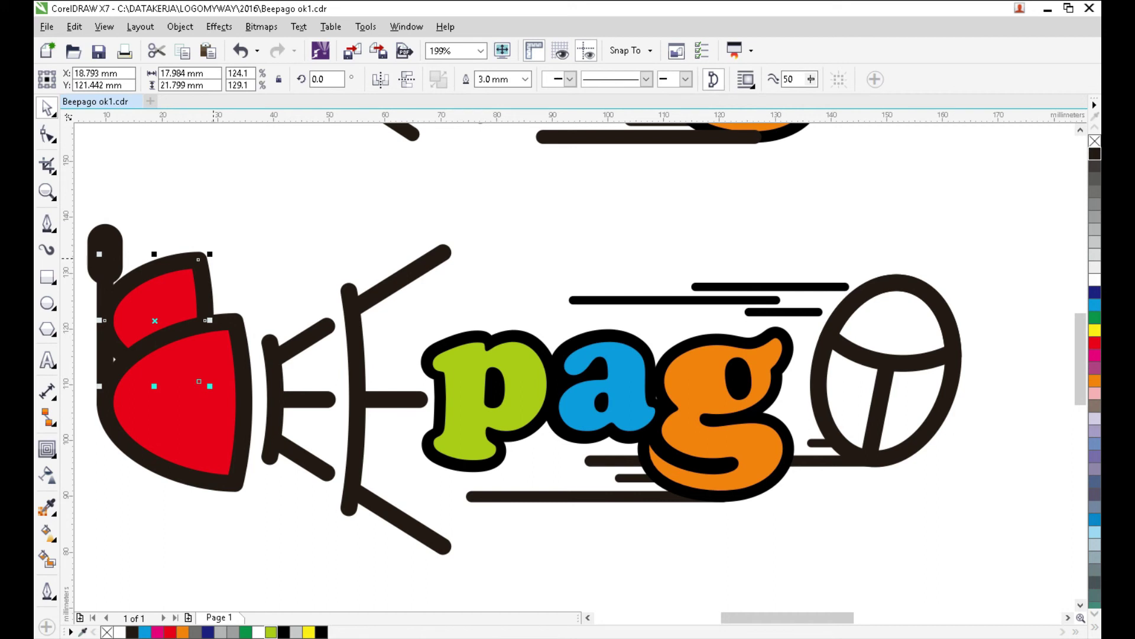
left_click_drag(213, 258, 230, 239)
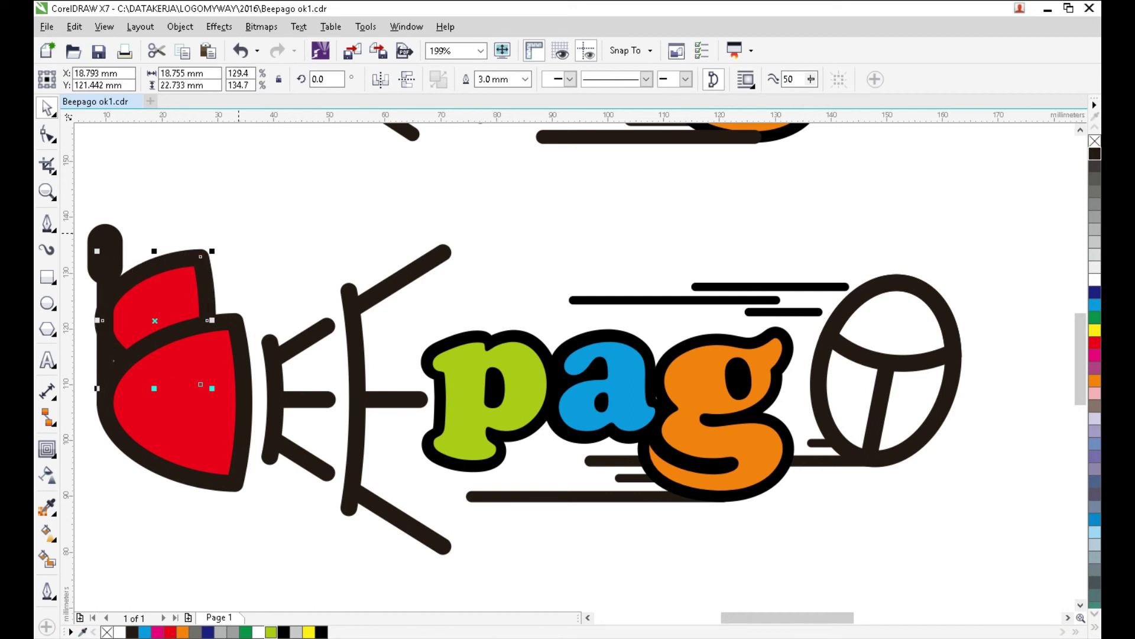
Nudge the upper red lobe of the horn-shaped b 0.6 mm right and 0.8 mm down, leaving it deselected
key("Right")
key("Right")
key("Right")
key("Right")
key("Right")
key("Right")
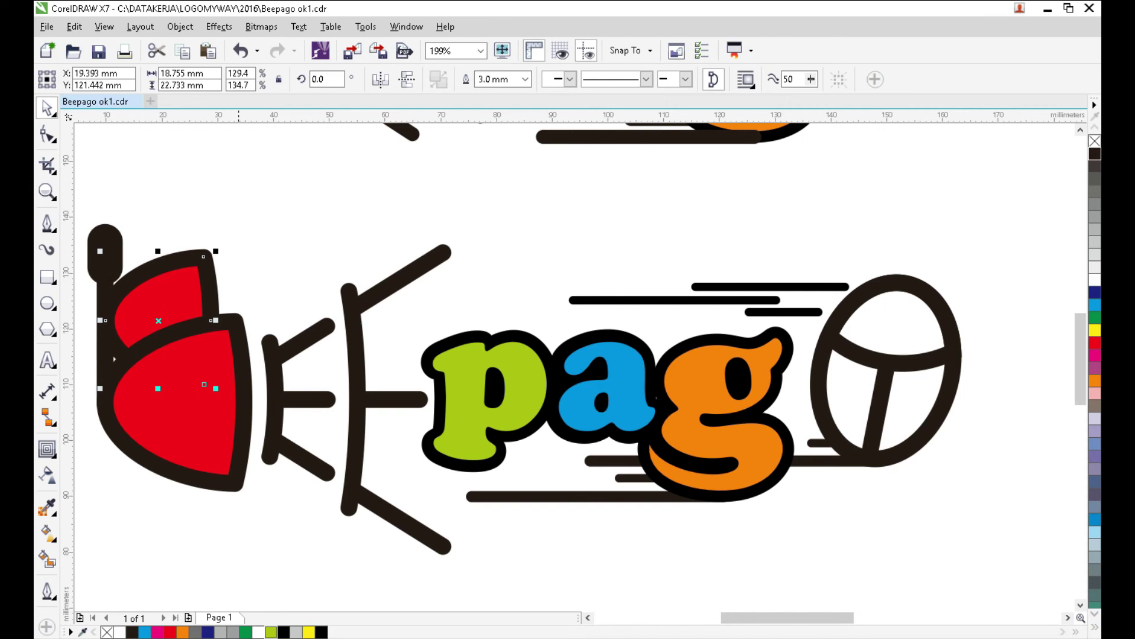
key("Down")
key("Down")
key("Down")
key("Down")
key("Down")
key("Down")
key("Down")
key("Down")
key("Escape")
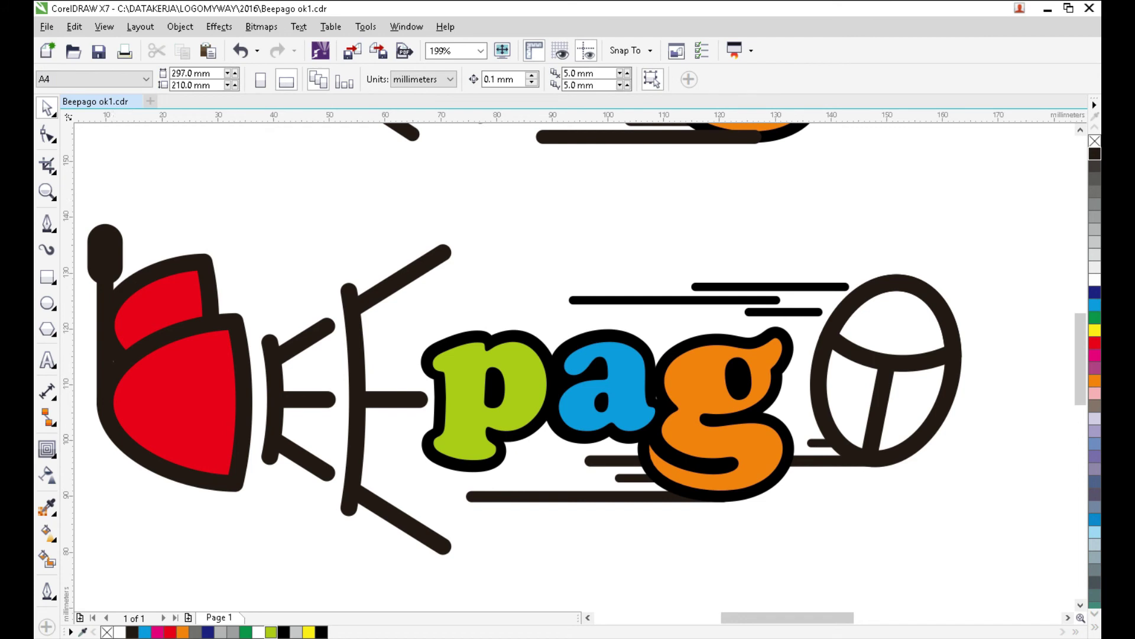
Place a horizontal guideline at about Y 120 mm, along the top of the lower logo's p and a
double_click(47, 192)
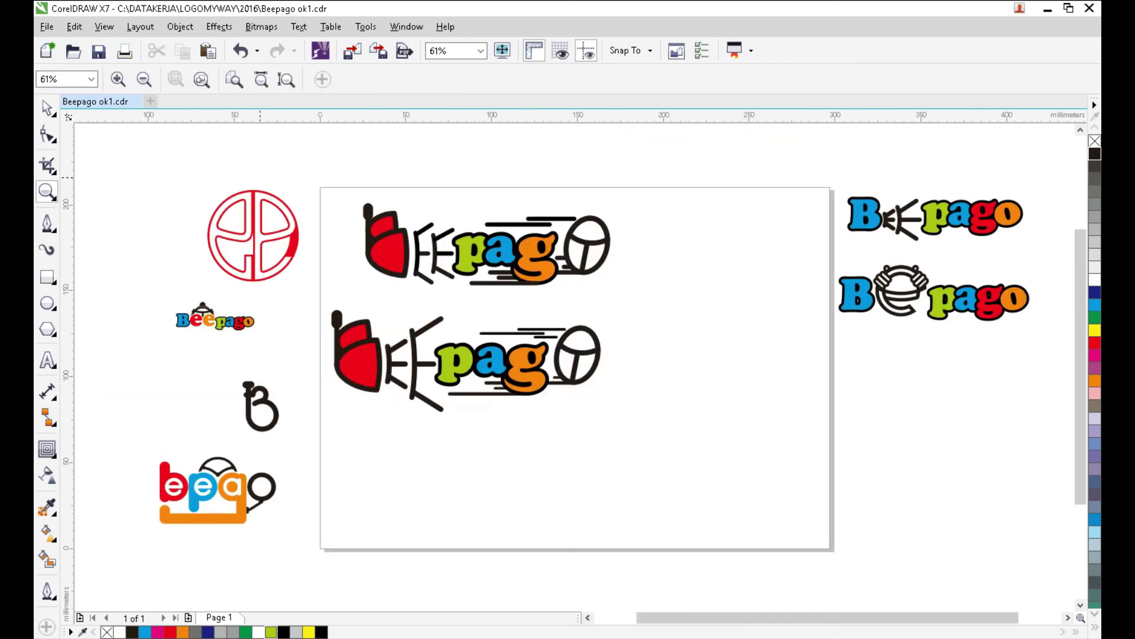
left_click_drag(300, 288, 686, 449)
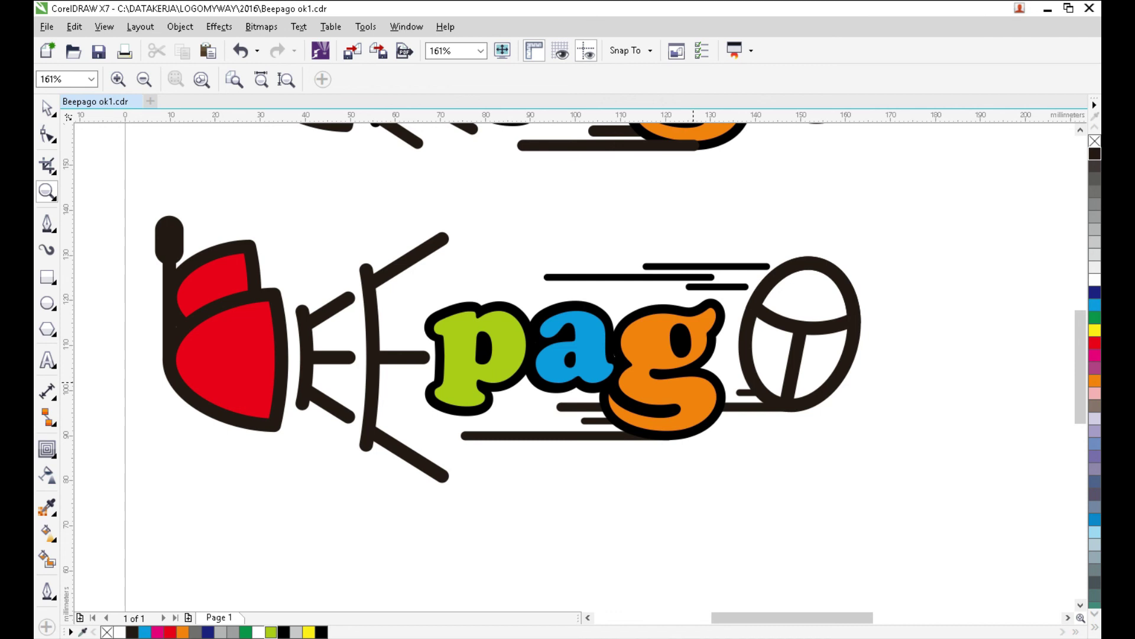
left_click_drag(768, 116, 774, 301)
Scale the orange g of the lower logo proportionally to about 28.9 × 32.4 mm, keeping its lower-left corner fixed
key("space")
left_click_drag(736, 454, 590, 292)
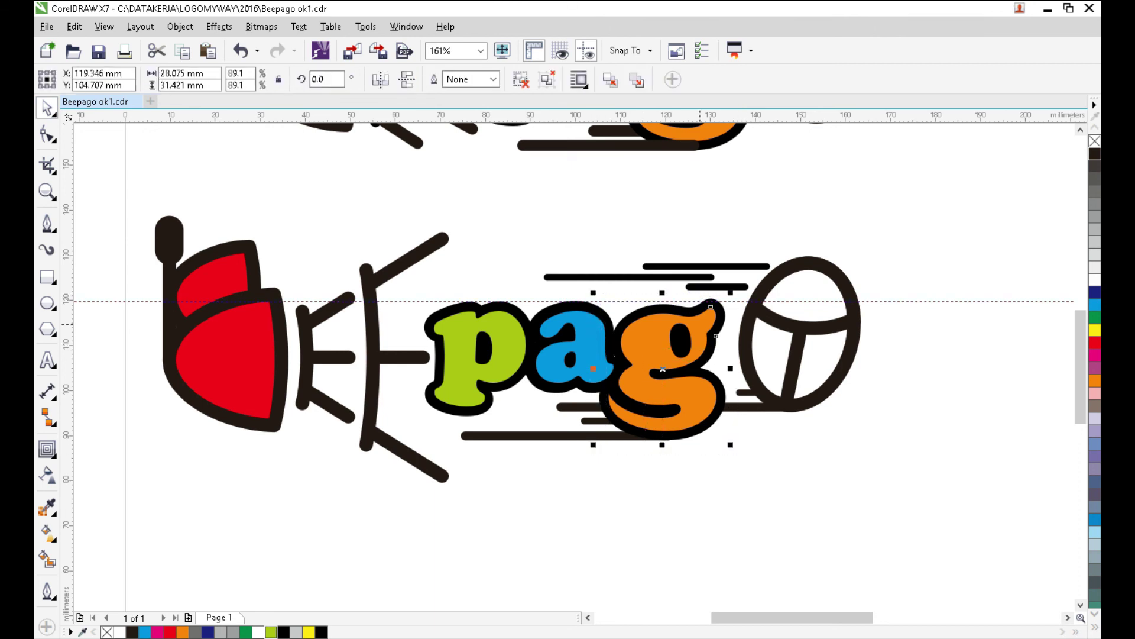
left_click_drag(736, 295, 735, 290)
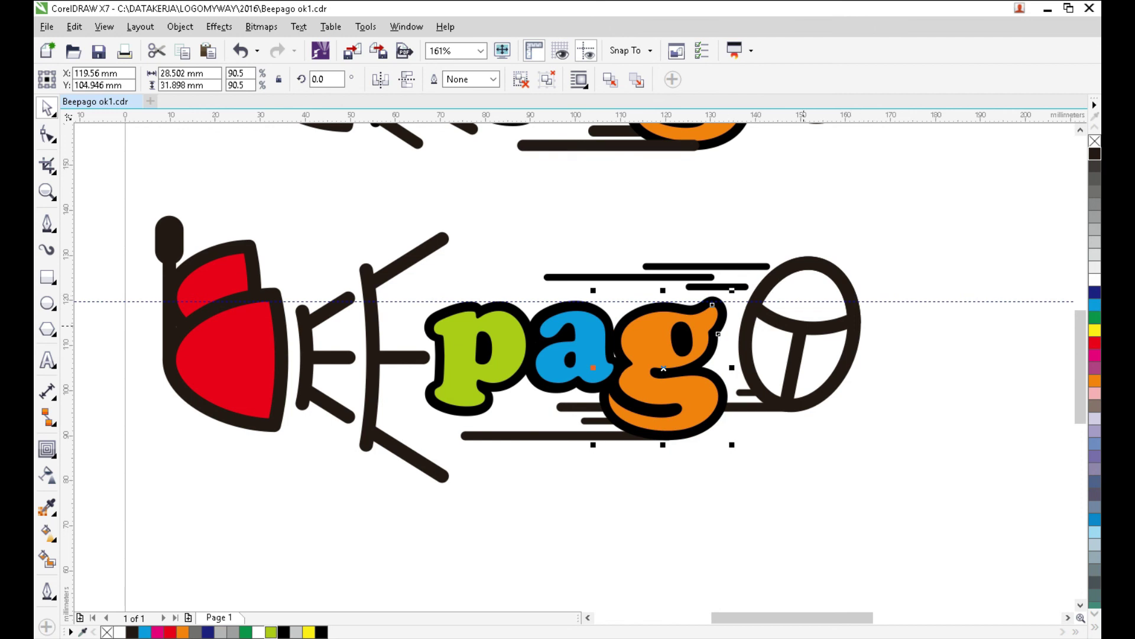
left_click_drag(732, 290, 737, 285)
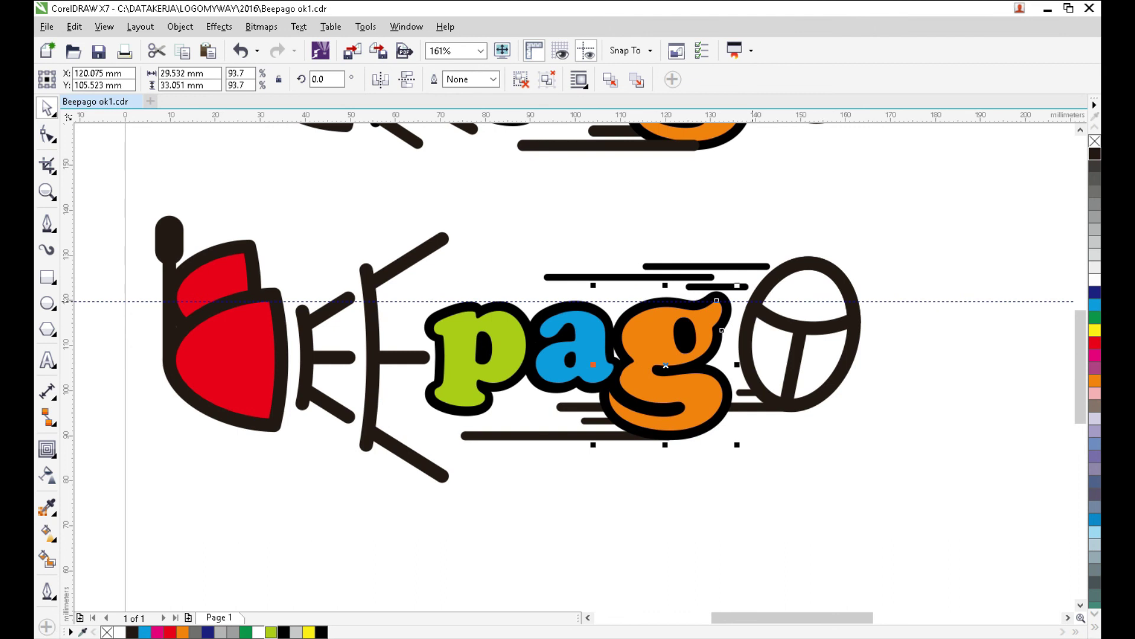
left_click_drag(736, 286, 734, 288)
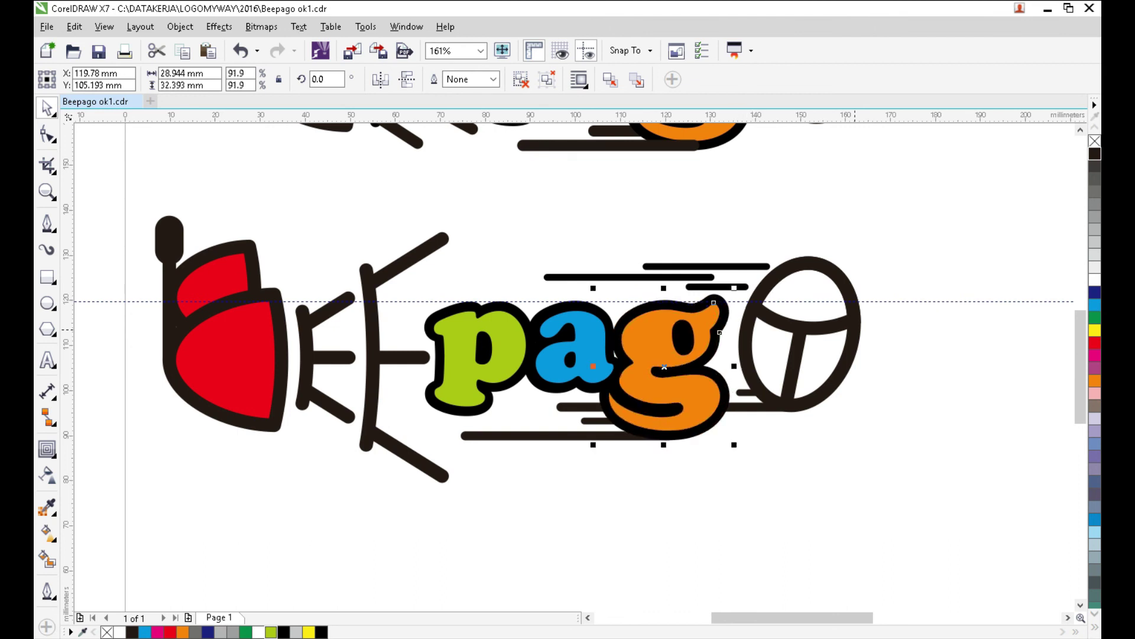